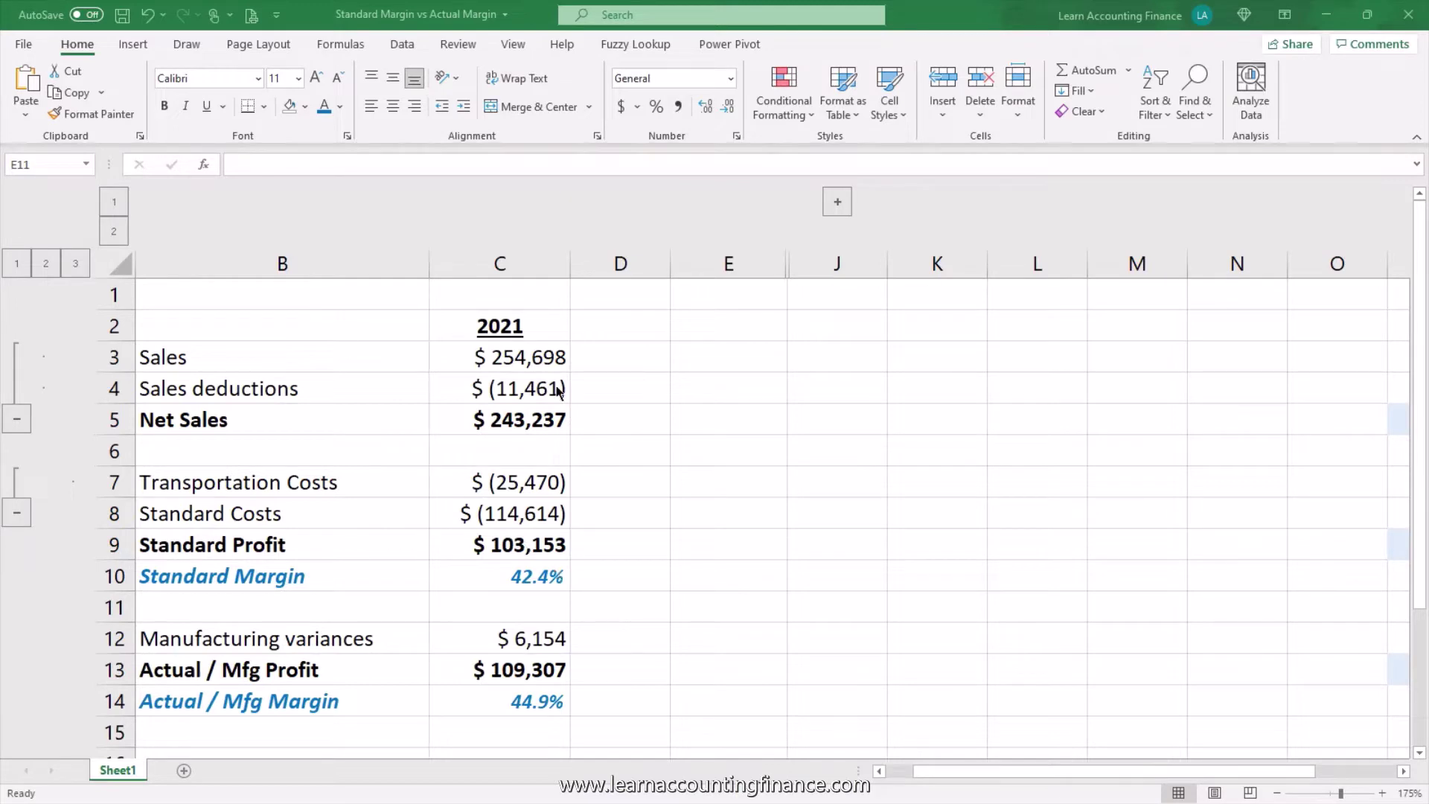
Expand columns F:I and select the cost table's Standard, Actual and Variance values
left_click(838, 207)
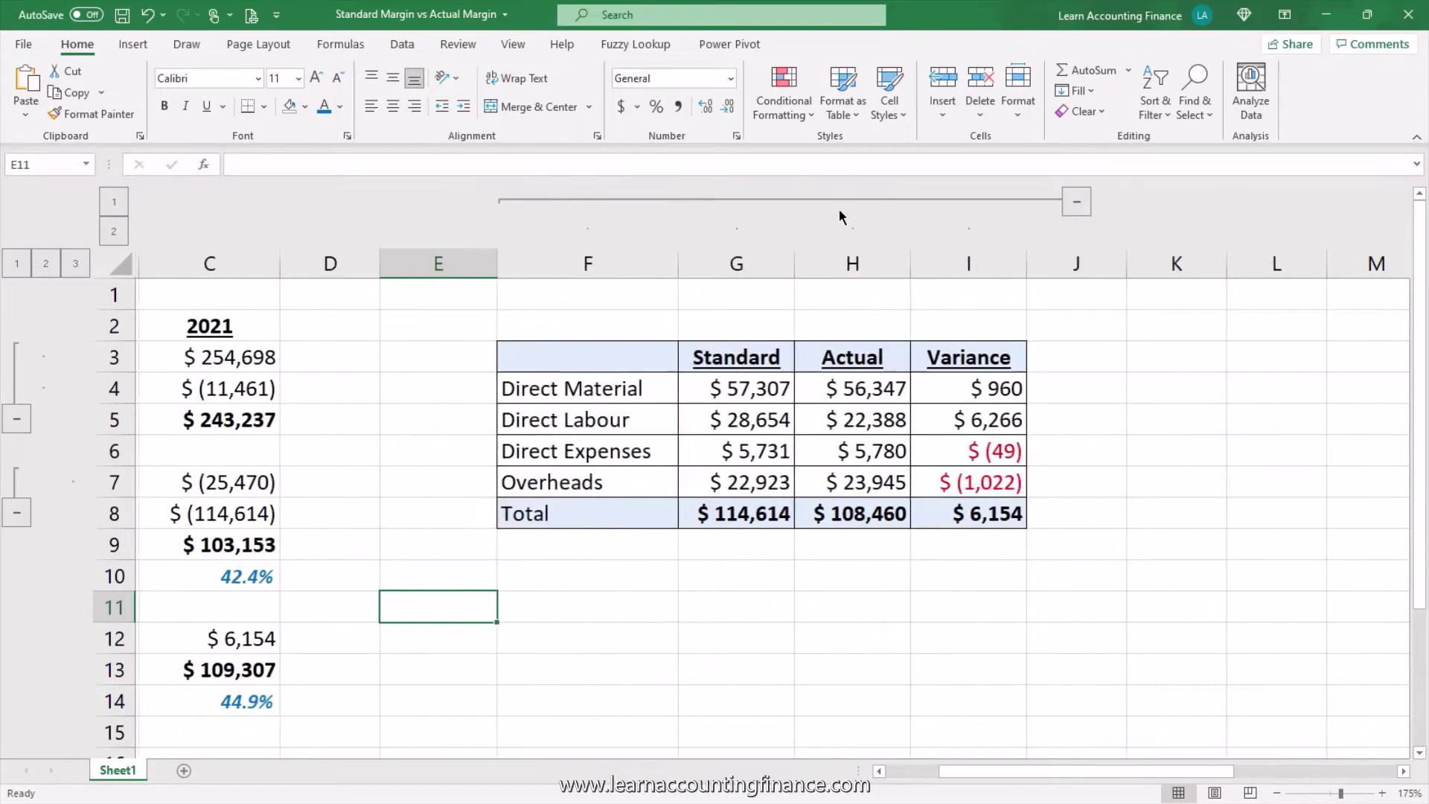
left_click_drag(760, 364, 710, 525)
left_click_drag(818, 372, 822, 514)
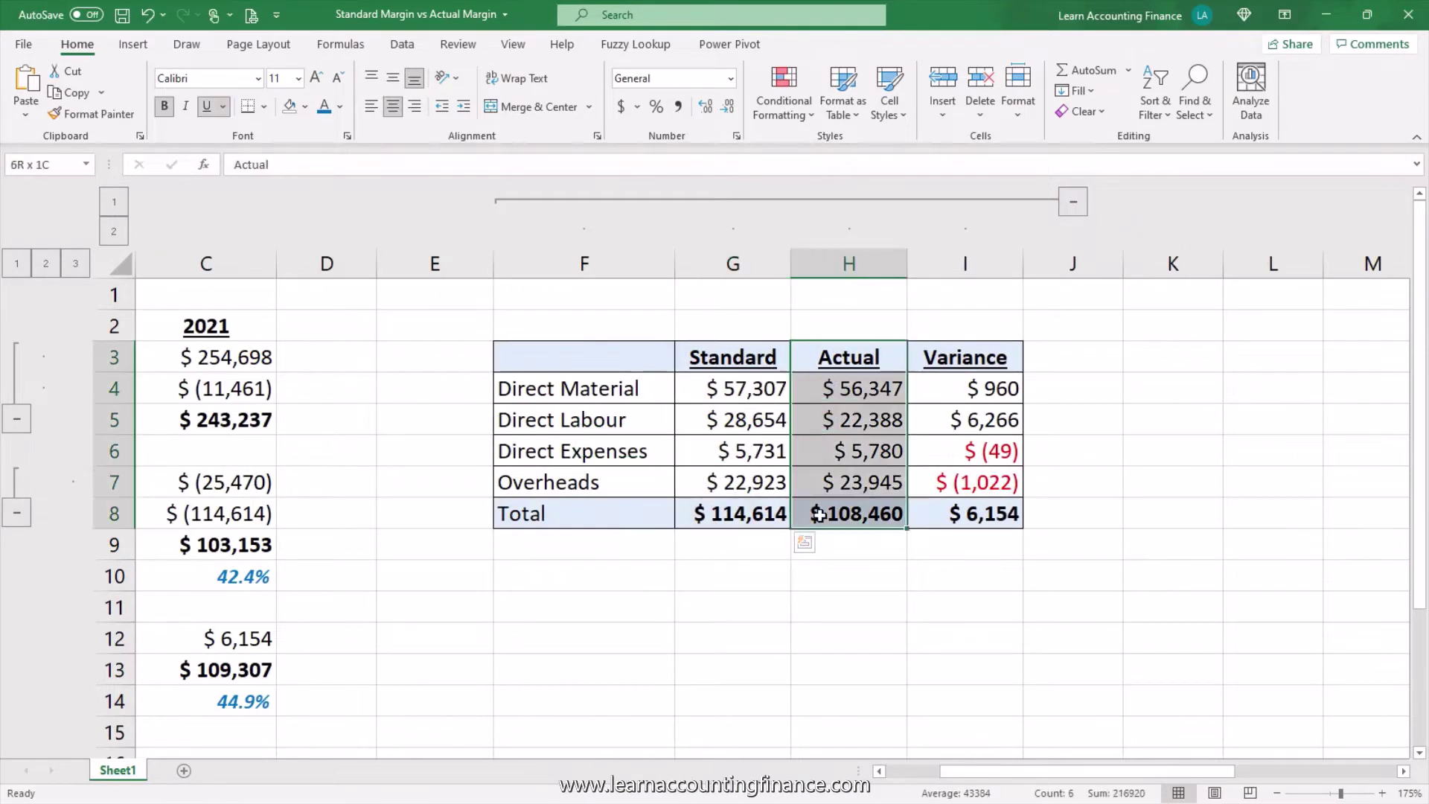
left_click_drag(940, 360, 961, 514)
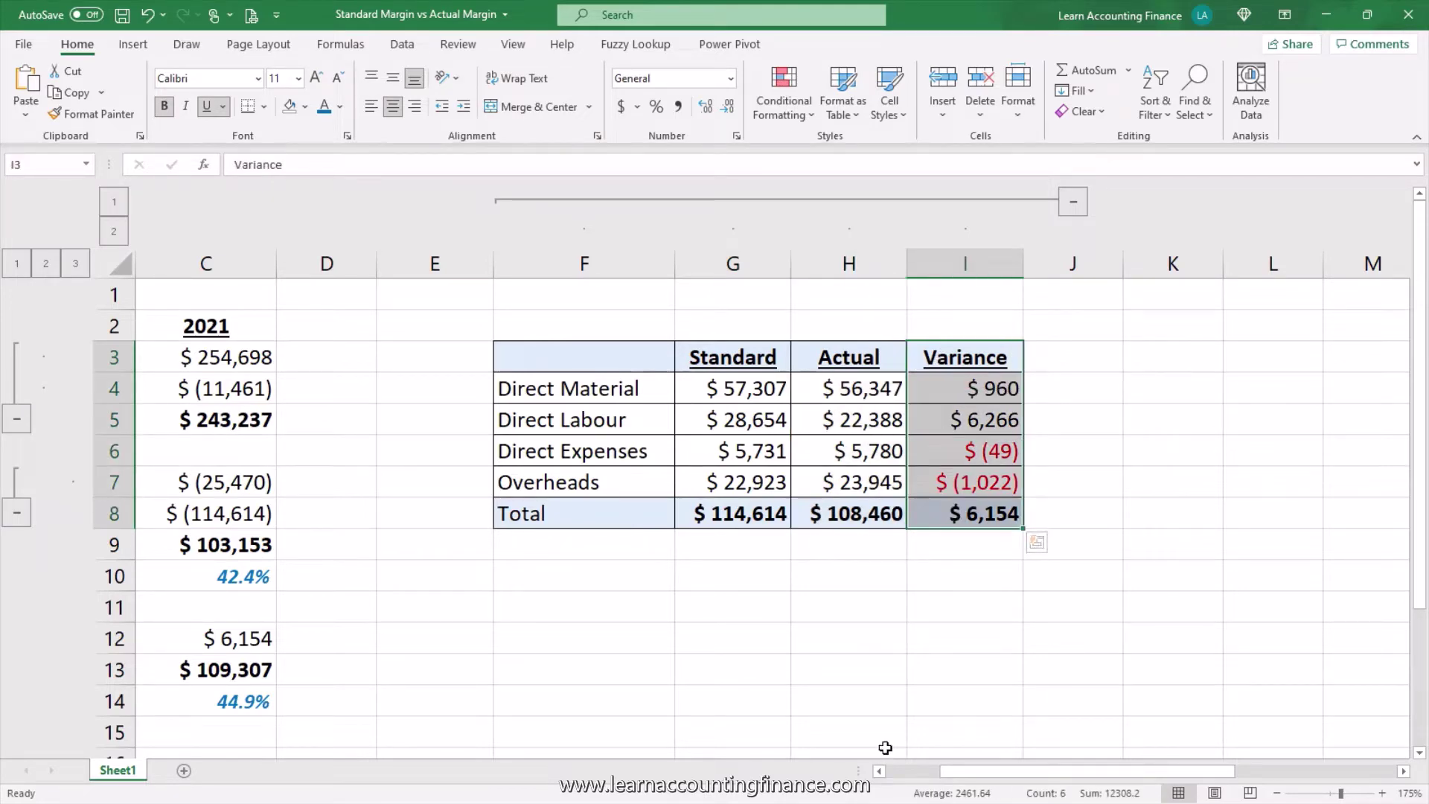
Collapse the cost table columns and review the Standard Margin formula without changing it
left_click(881, 772)
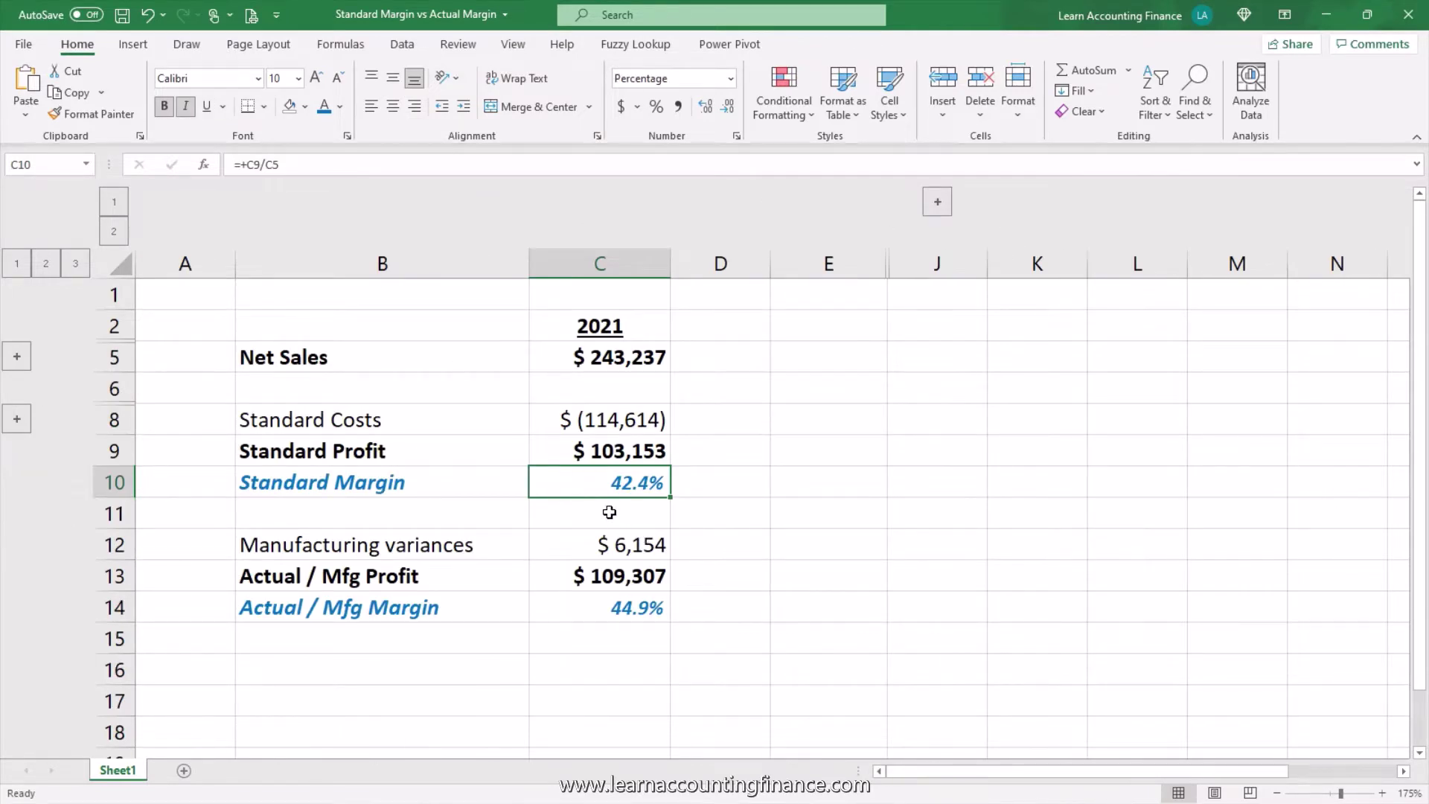
key("F2")
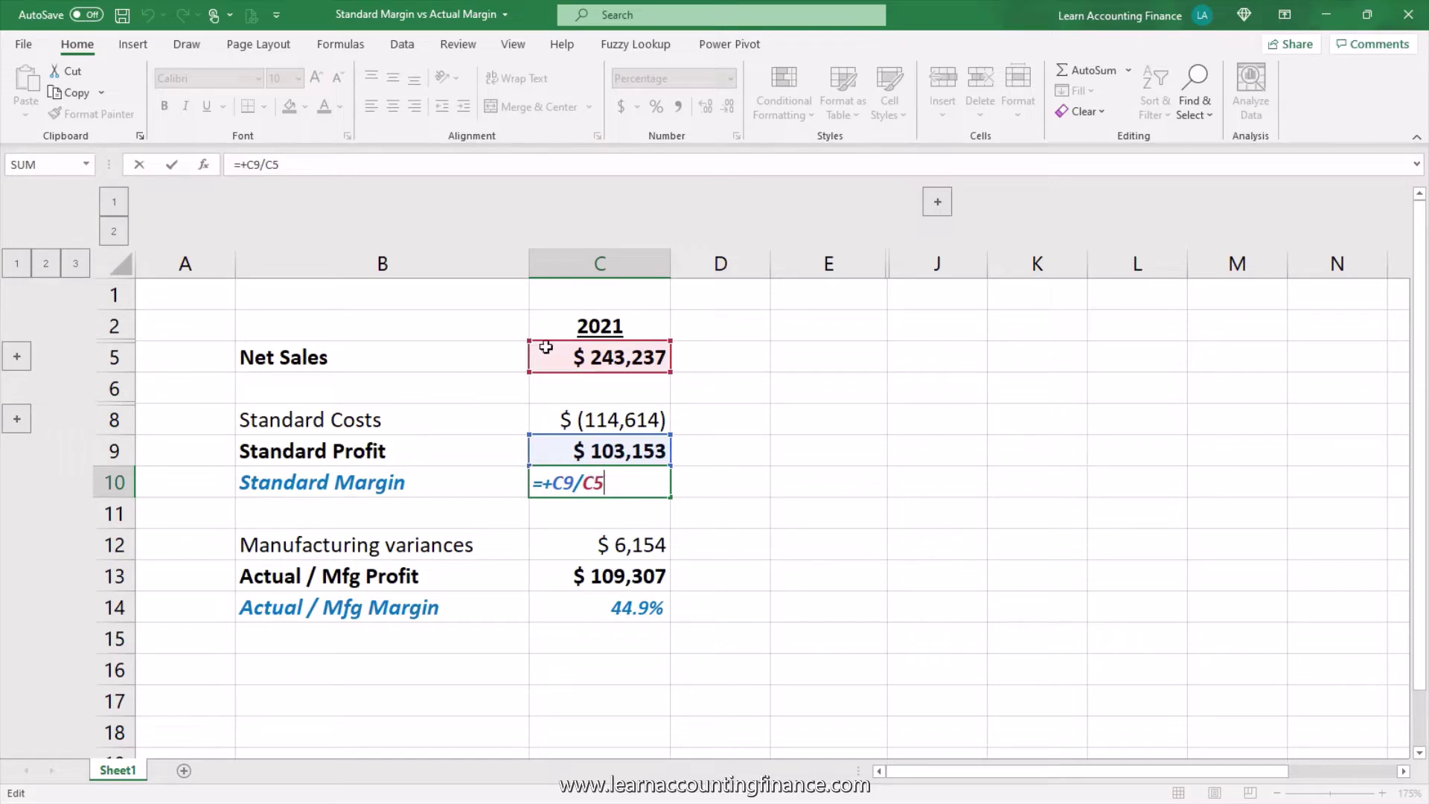
key("ctrl+Return")
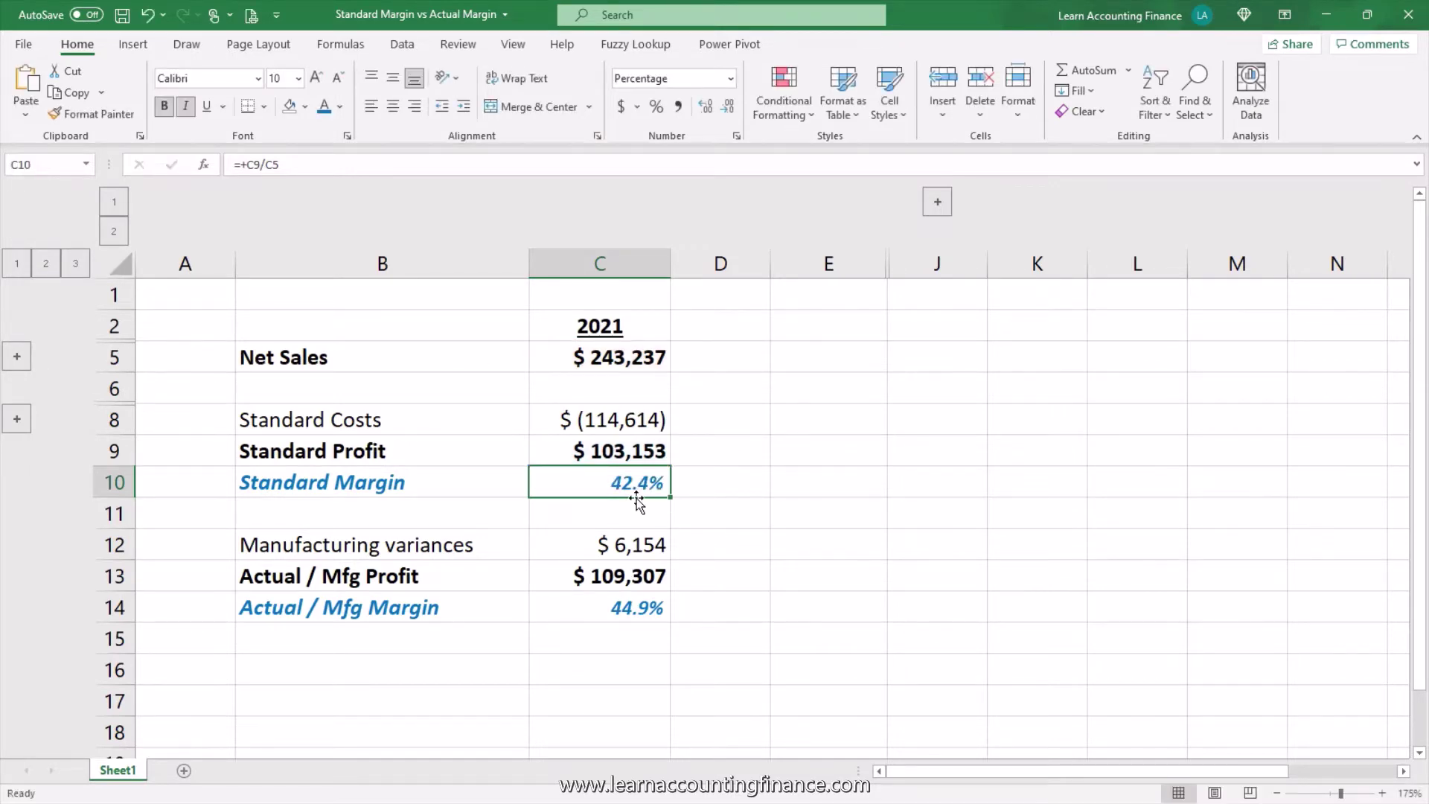
Check the Standard Profit, Actual / Mfg Profit and Actual / Mfg Margin (=+C13/C5) formulas
left_click(629, 460)
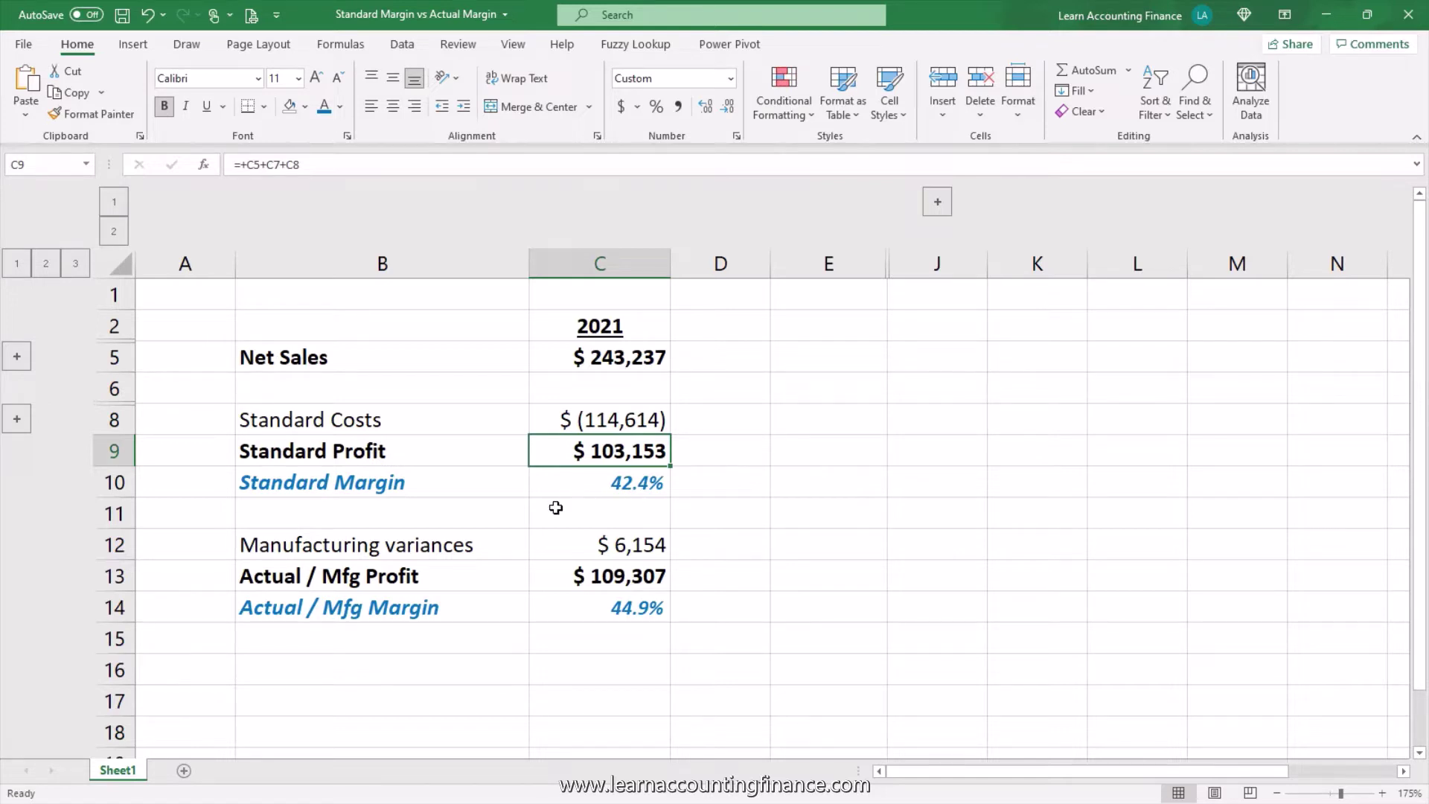
left_click(578, 578)
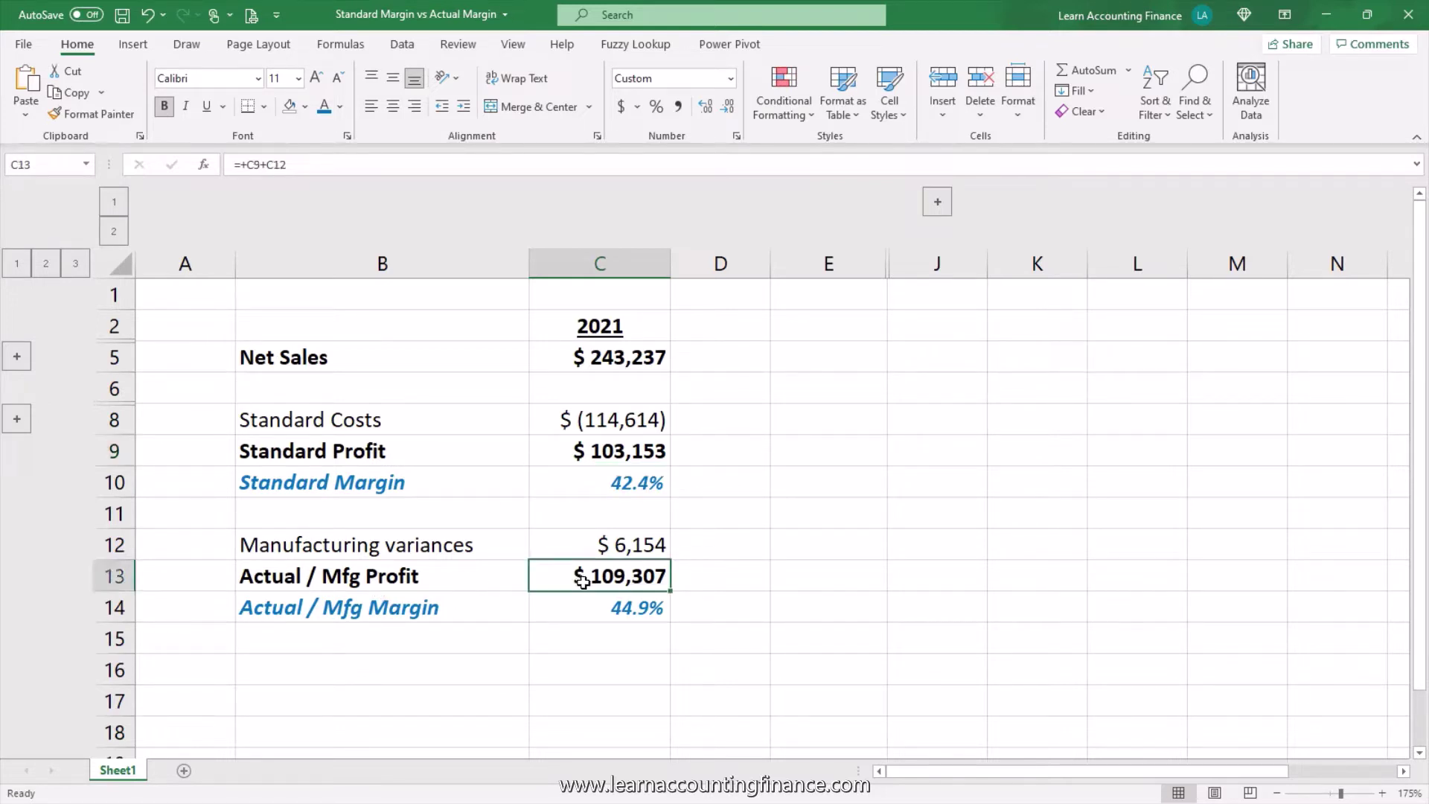
left_click(606, 606)
double_click(611, 606)
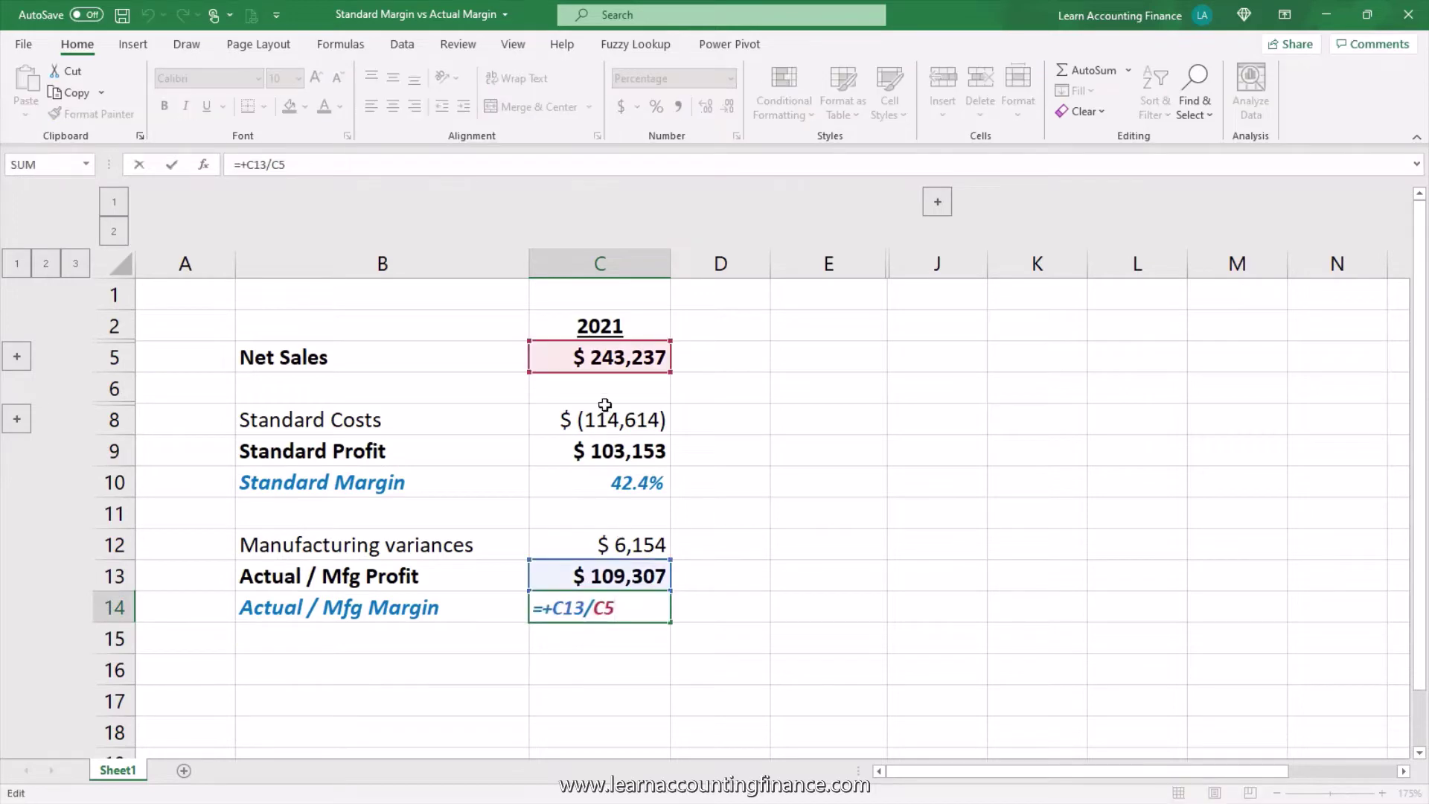
key("Escape")
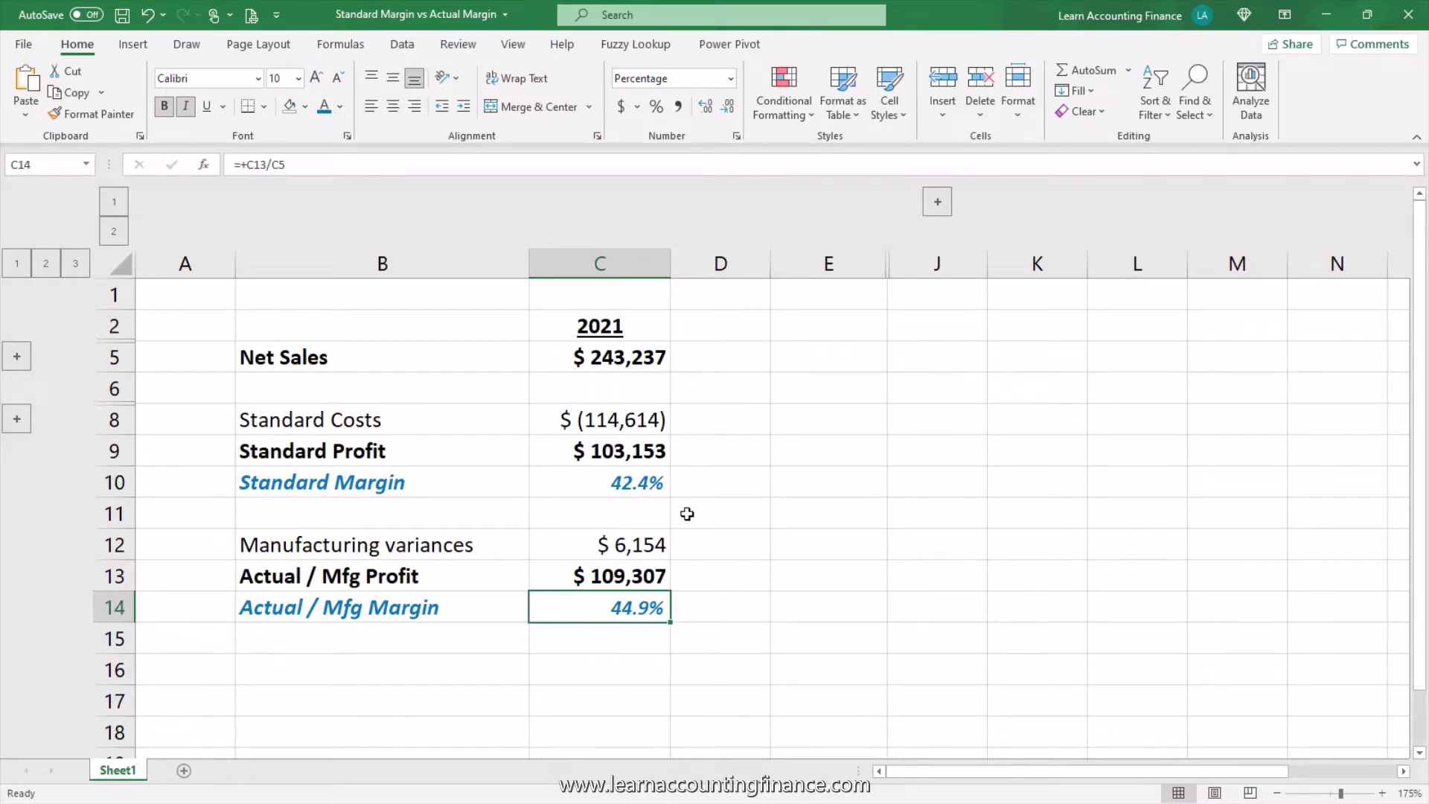
left_click(626, 484)
left_click(635, 606)
left_click(424, 490)
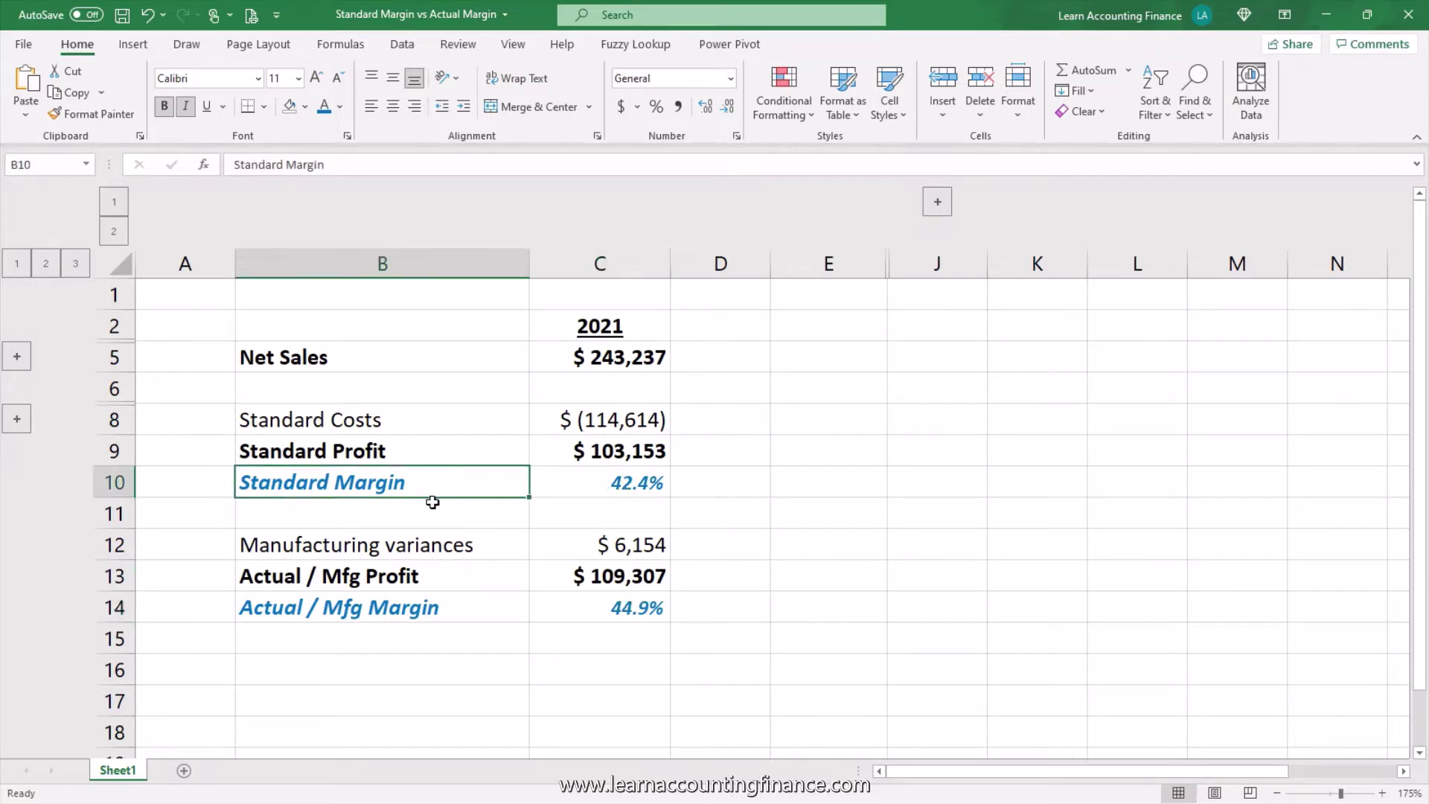
left_click(411, 456)
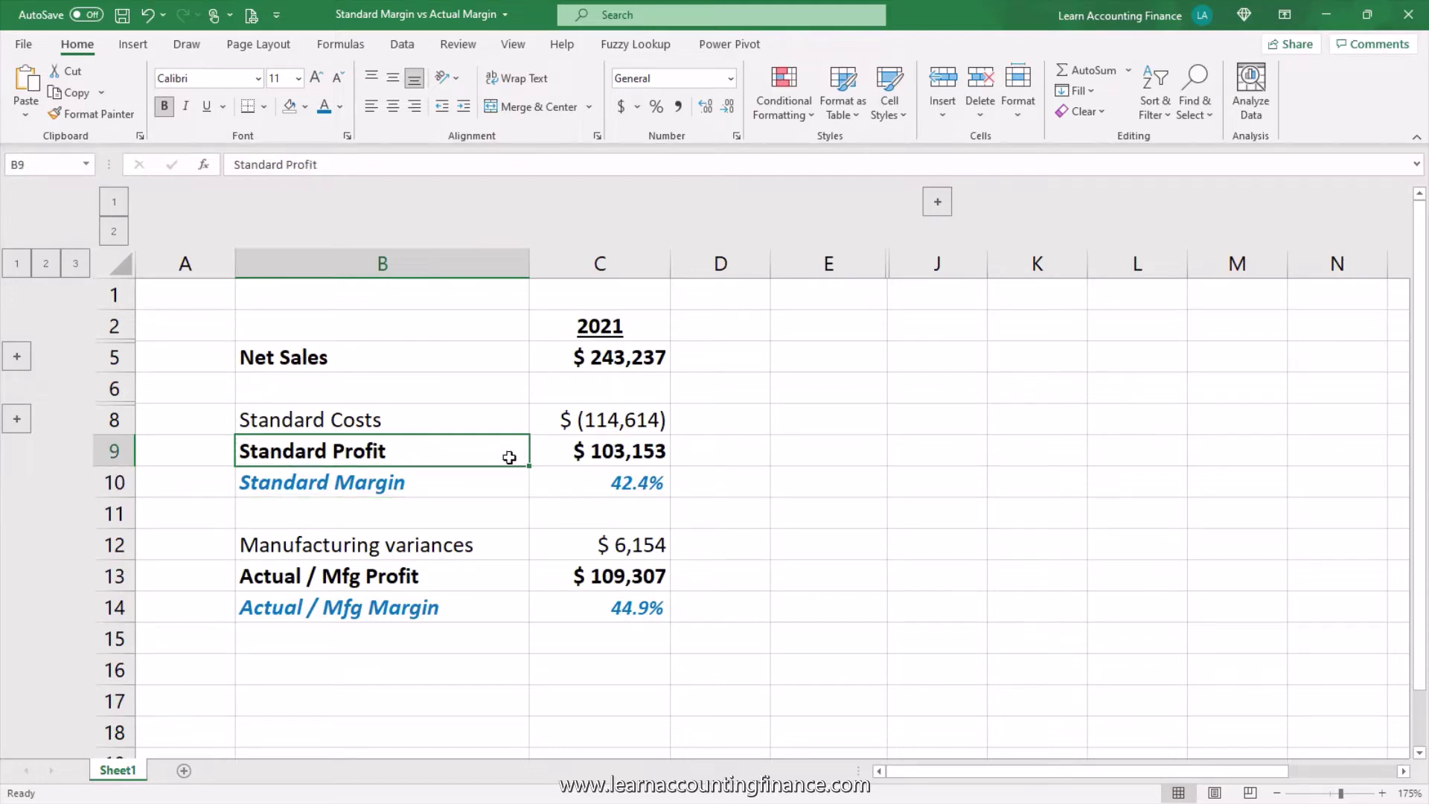
left_click(408, 489)
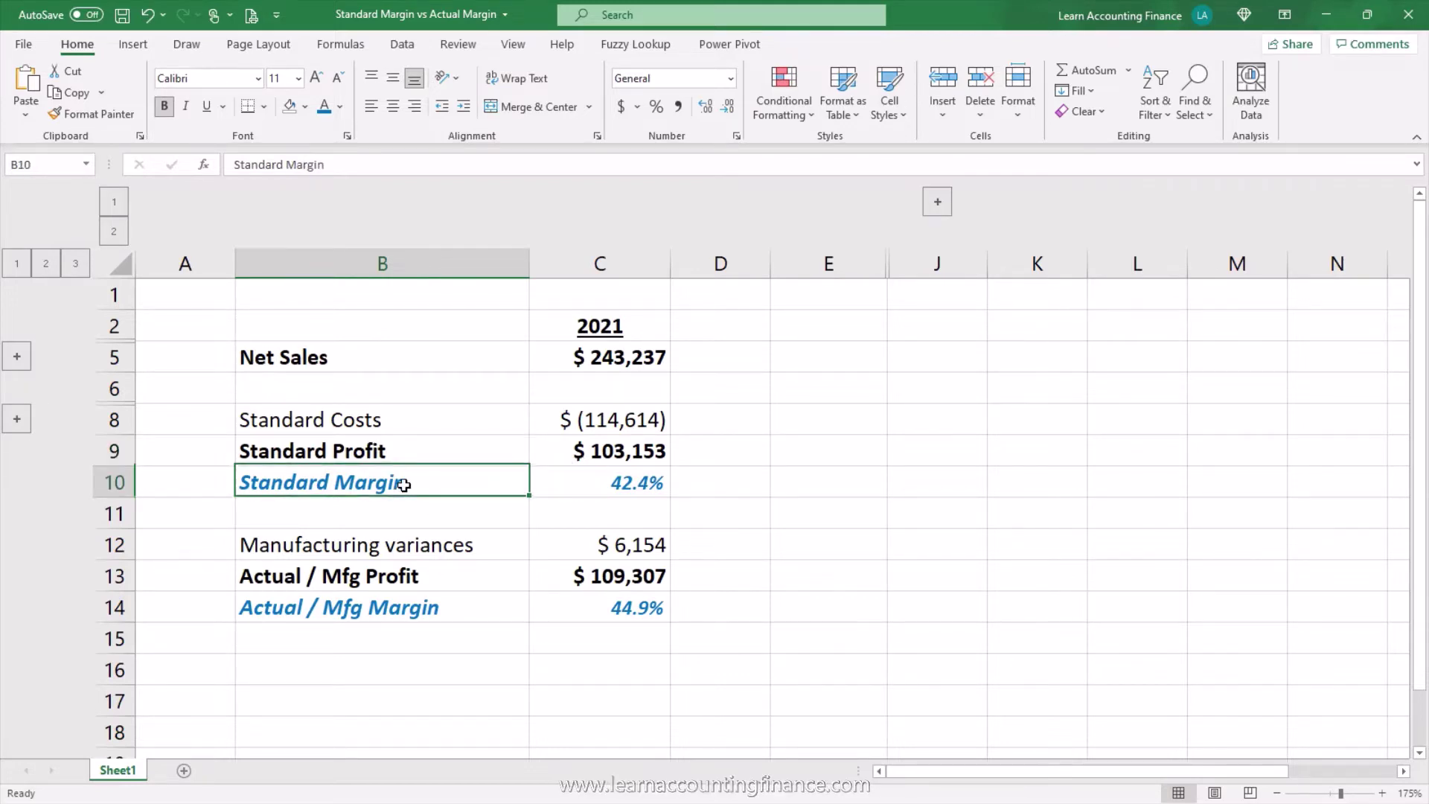
left_click(546, 449)
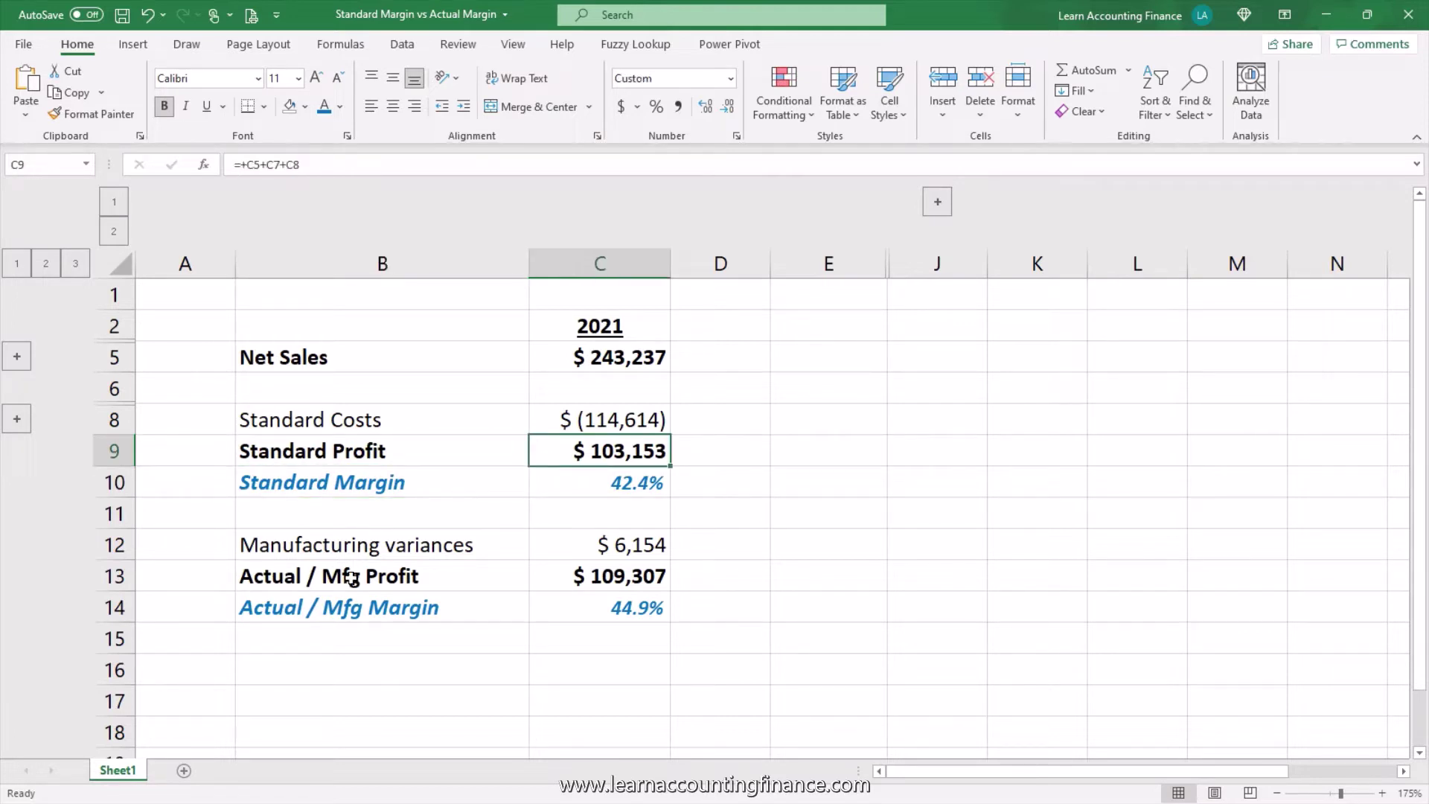
left_click(356, 600)
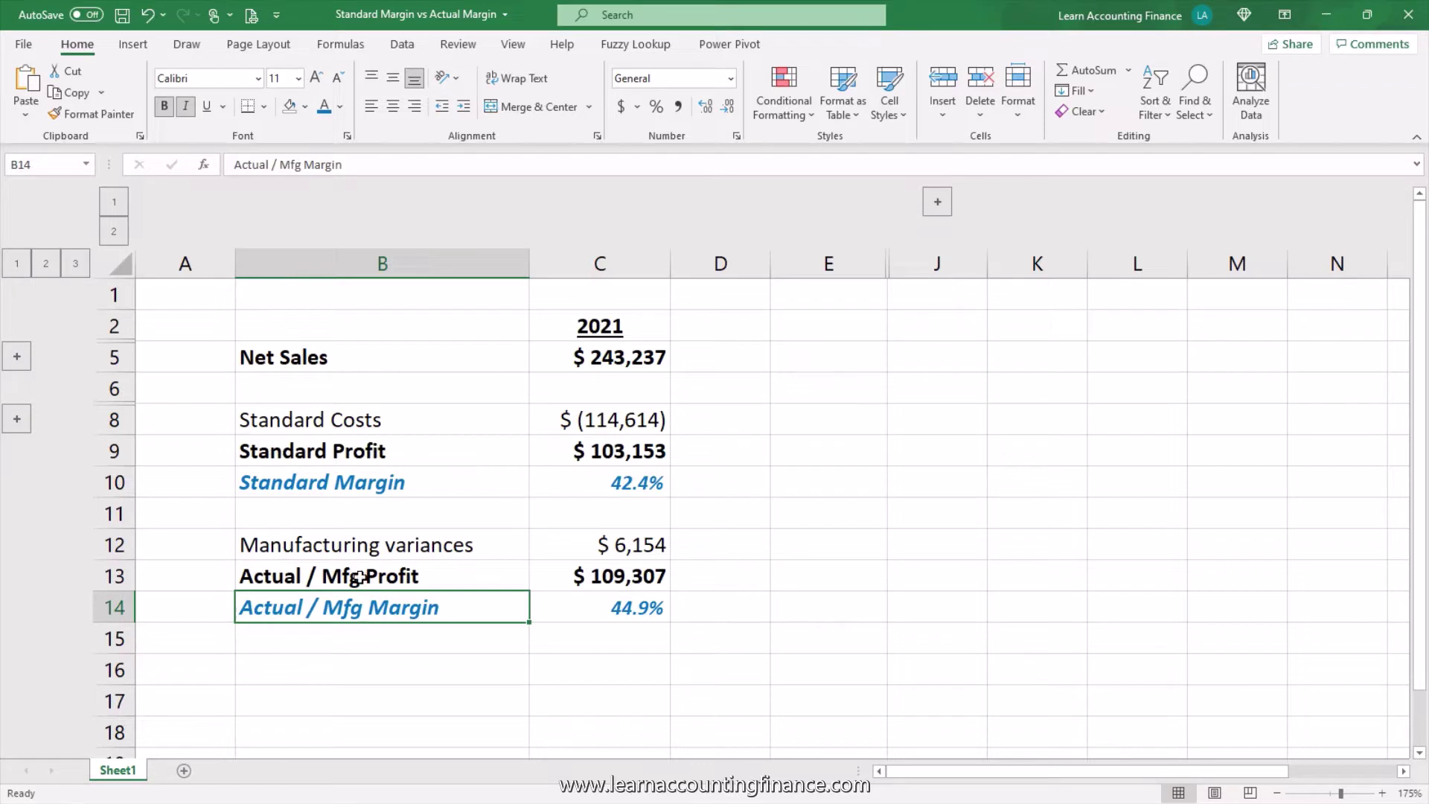
Expand rows 3–4 and 7, checking the Sales, Sales deductions and Net Sales formulas and Transportation Costs
left_click(27, 357)
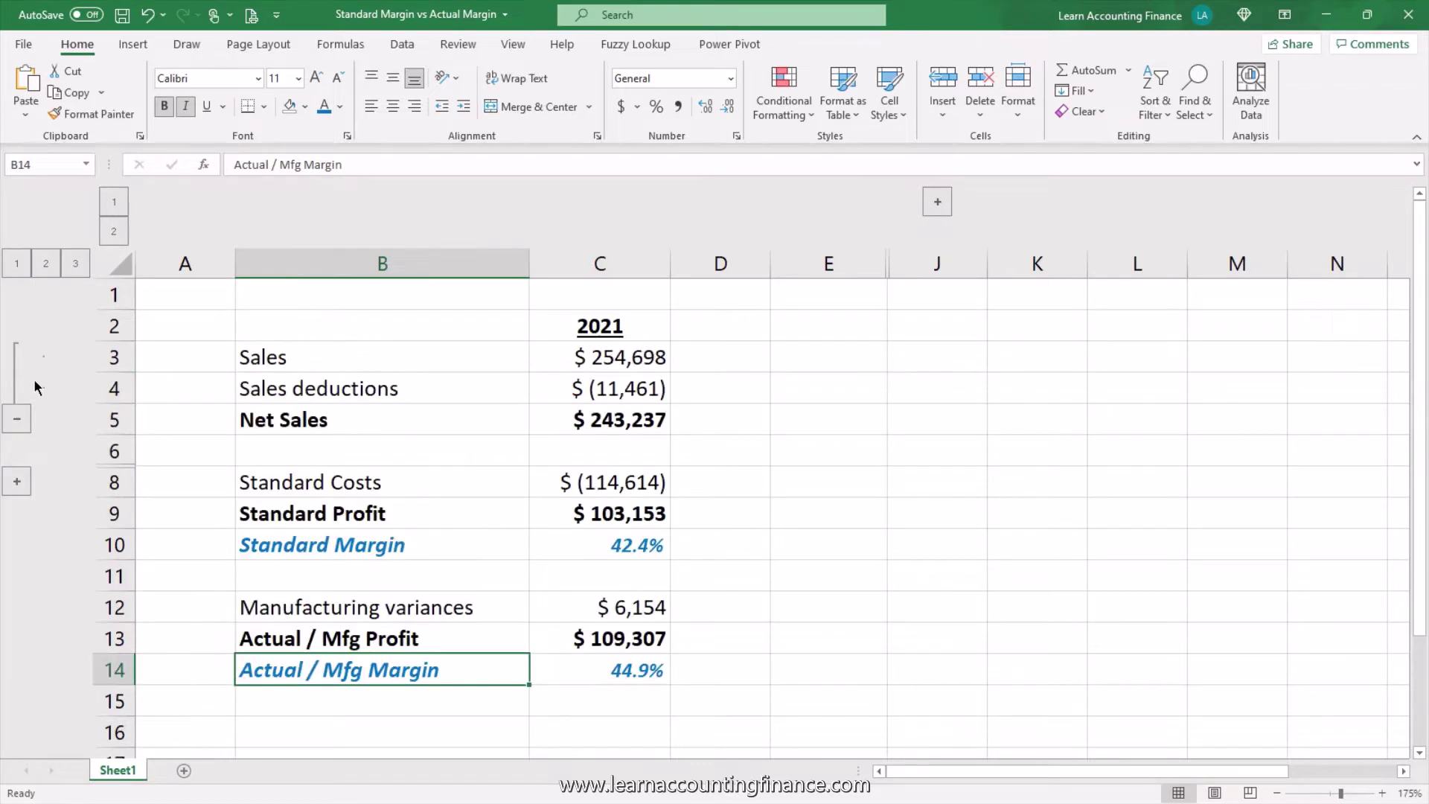
left_click(586, 391)
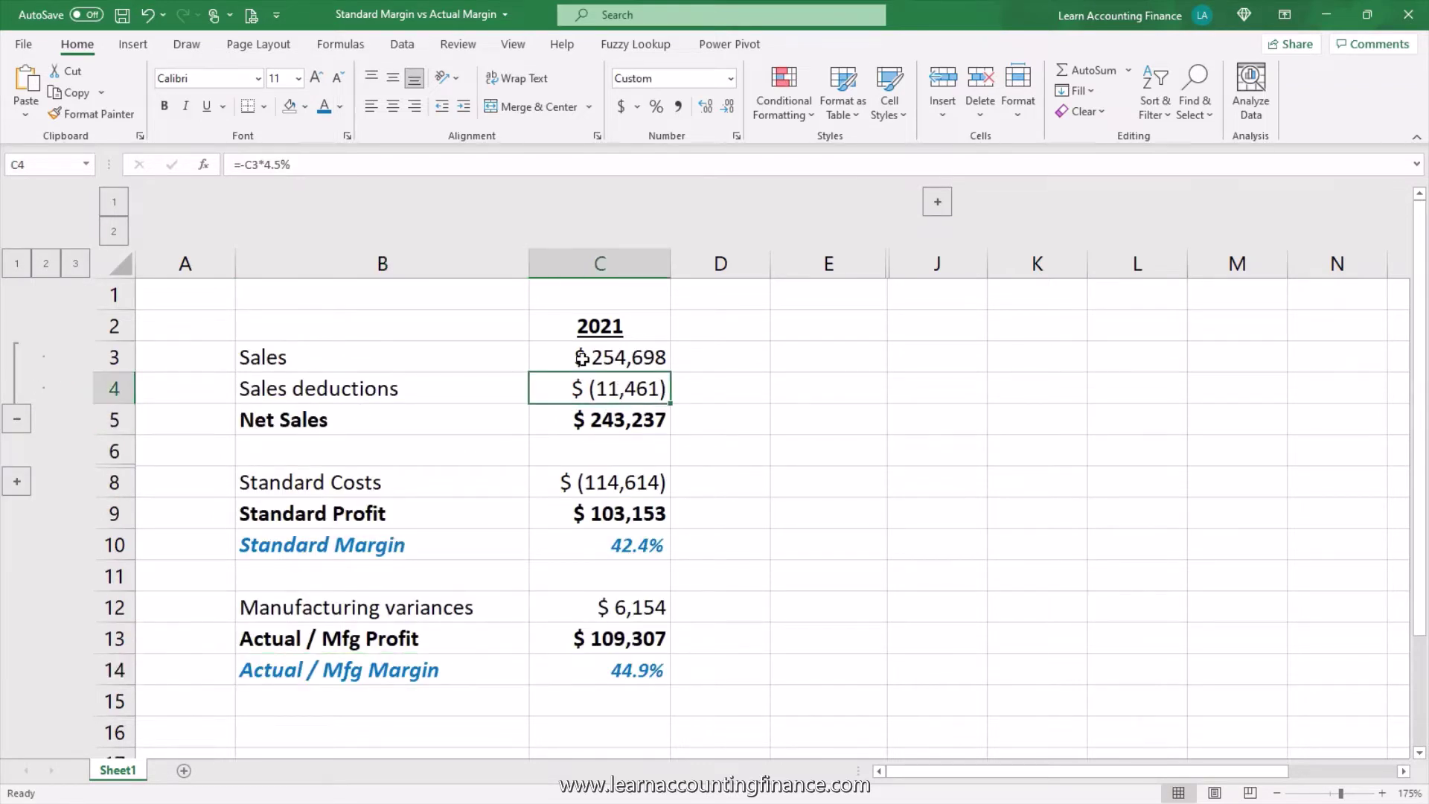
left_click(585, 358)
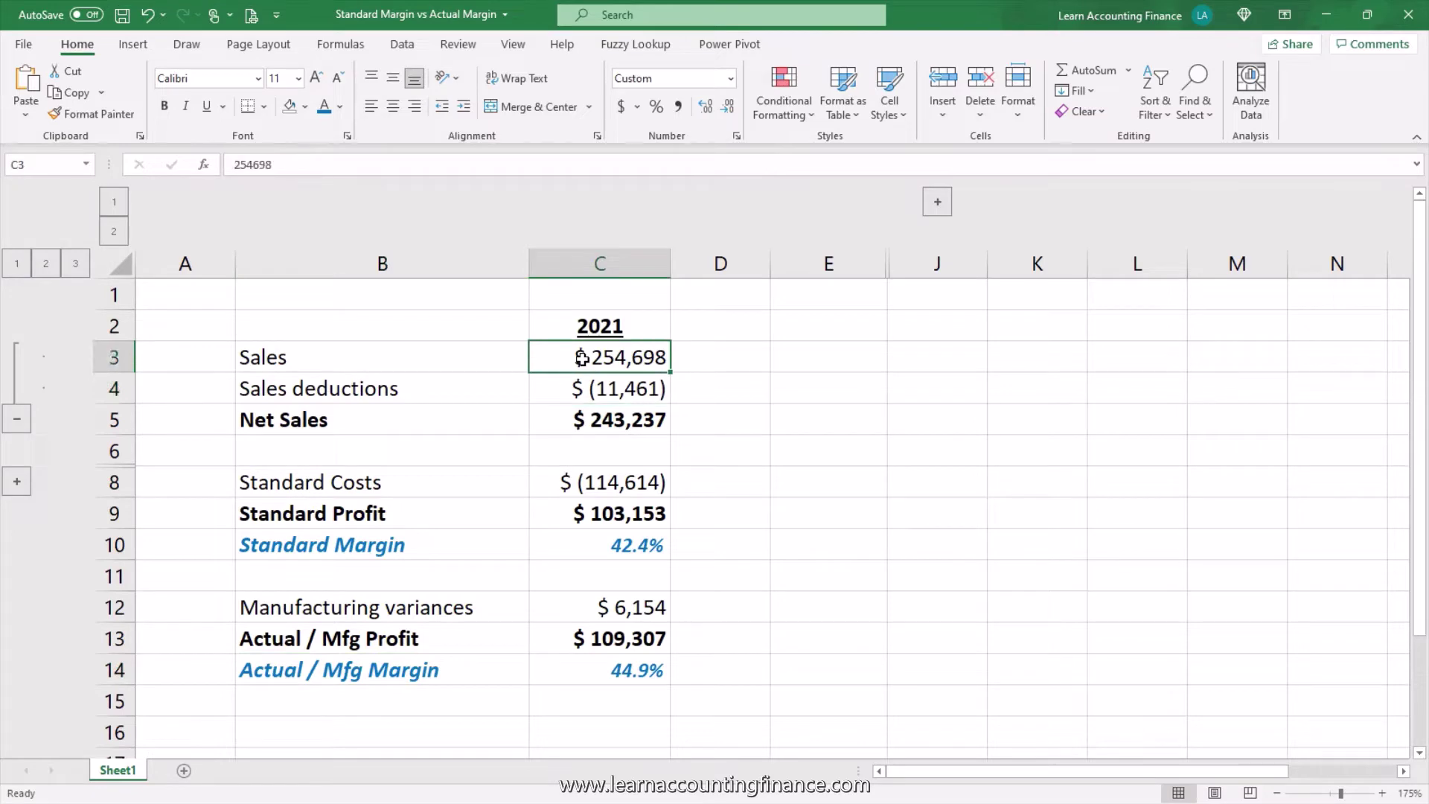
left_click(597, 394)
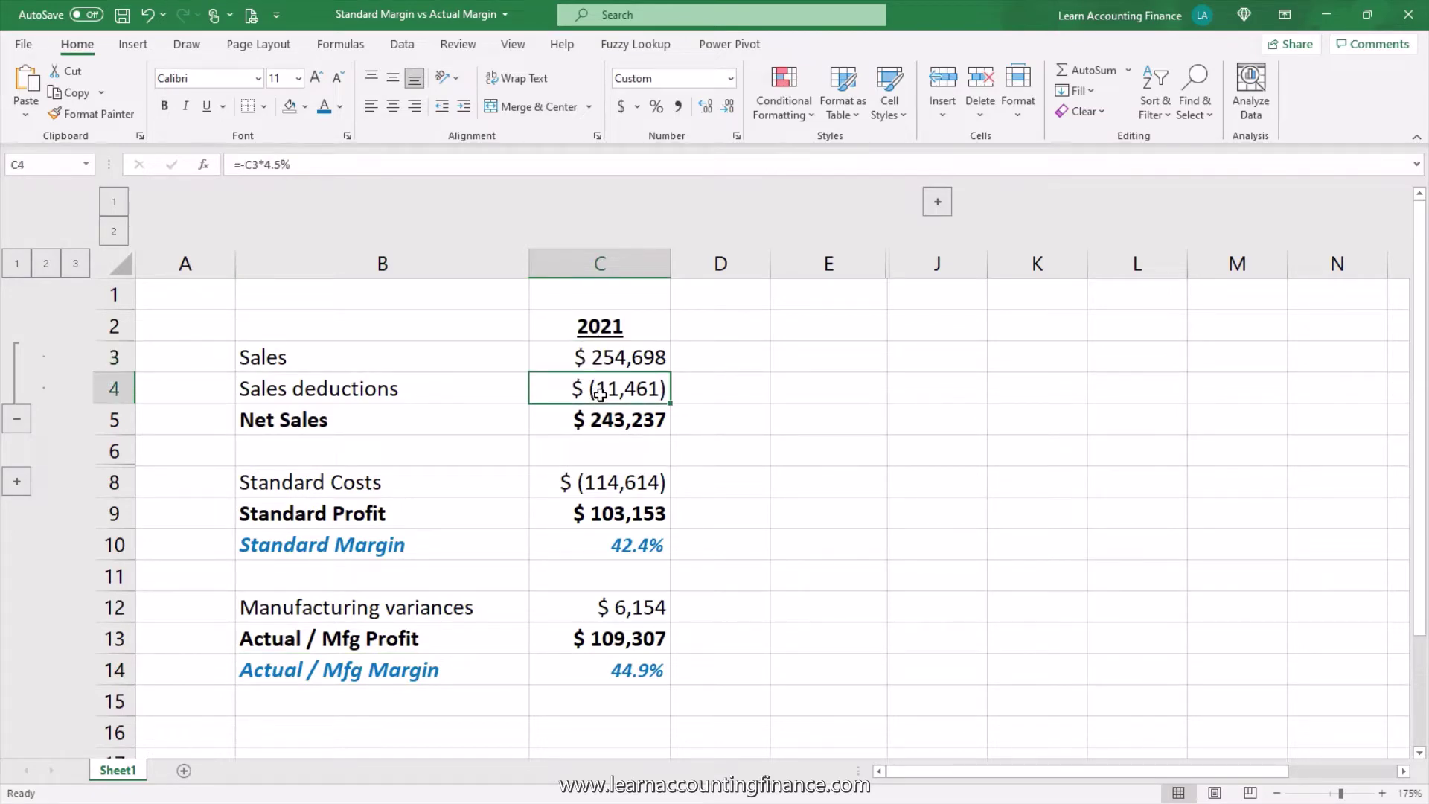
left_click(609, 360)
left_click(612, 417)
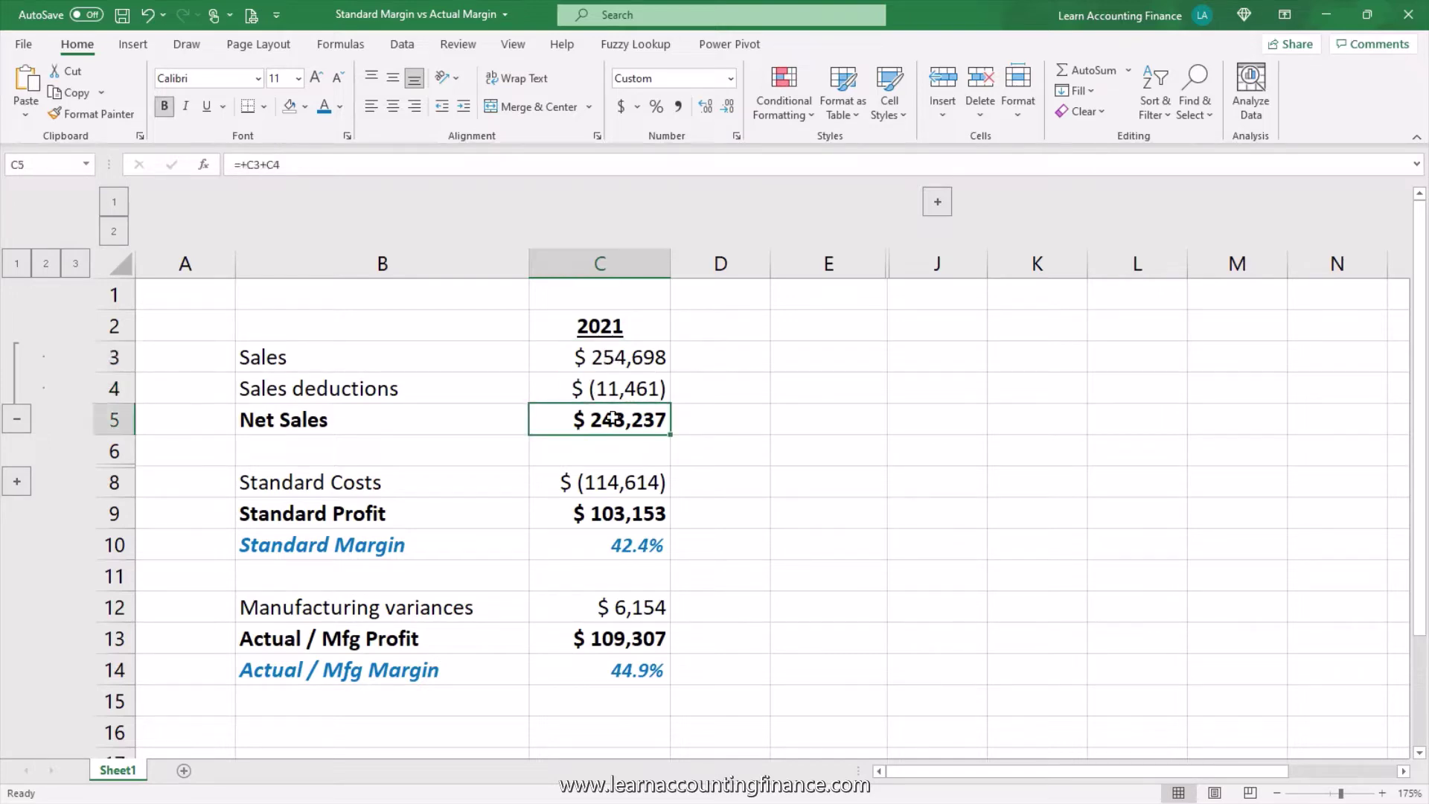
left_click(16, 482)
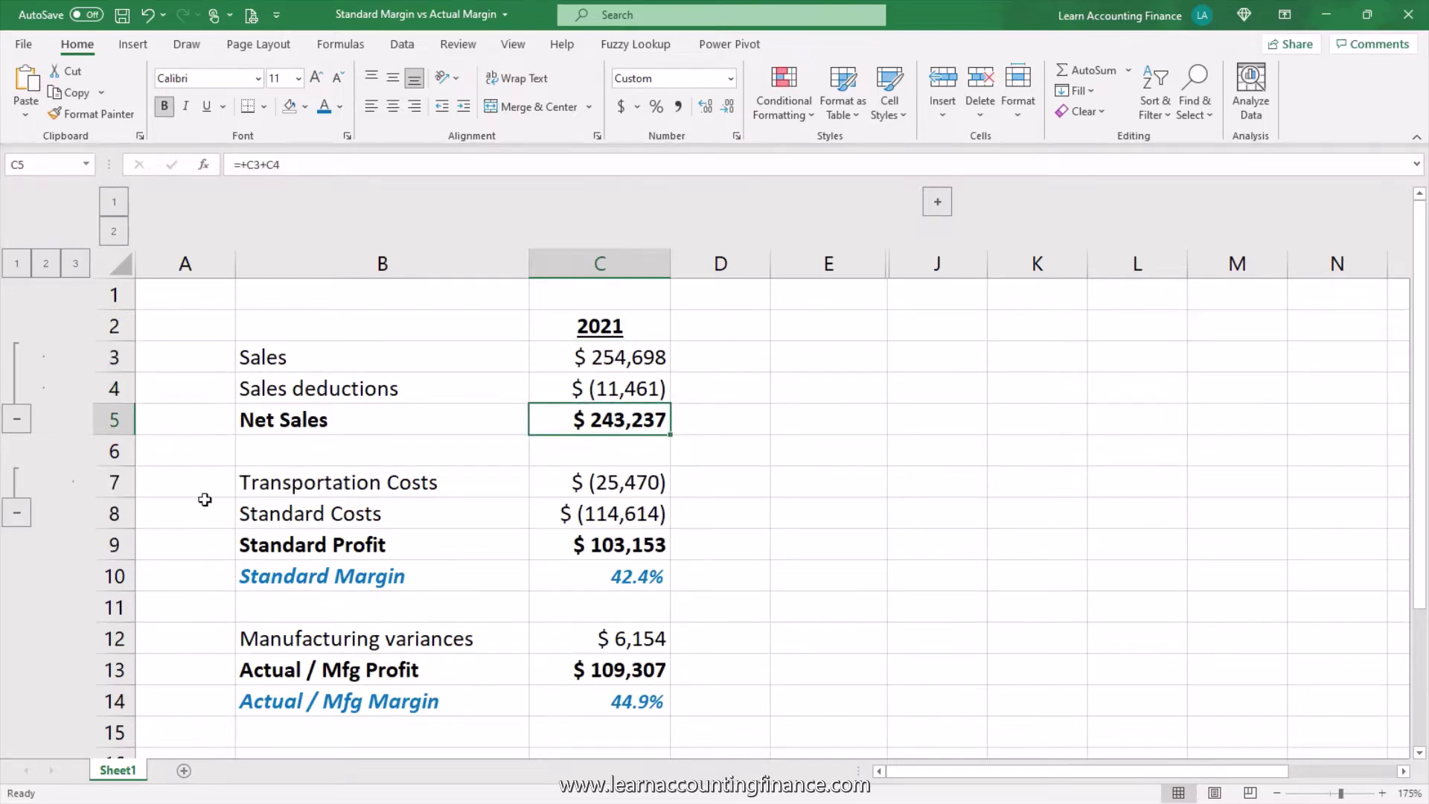
left_click(323, 491)
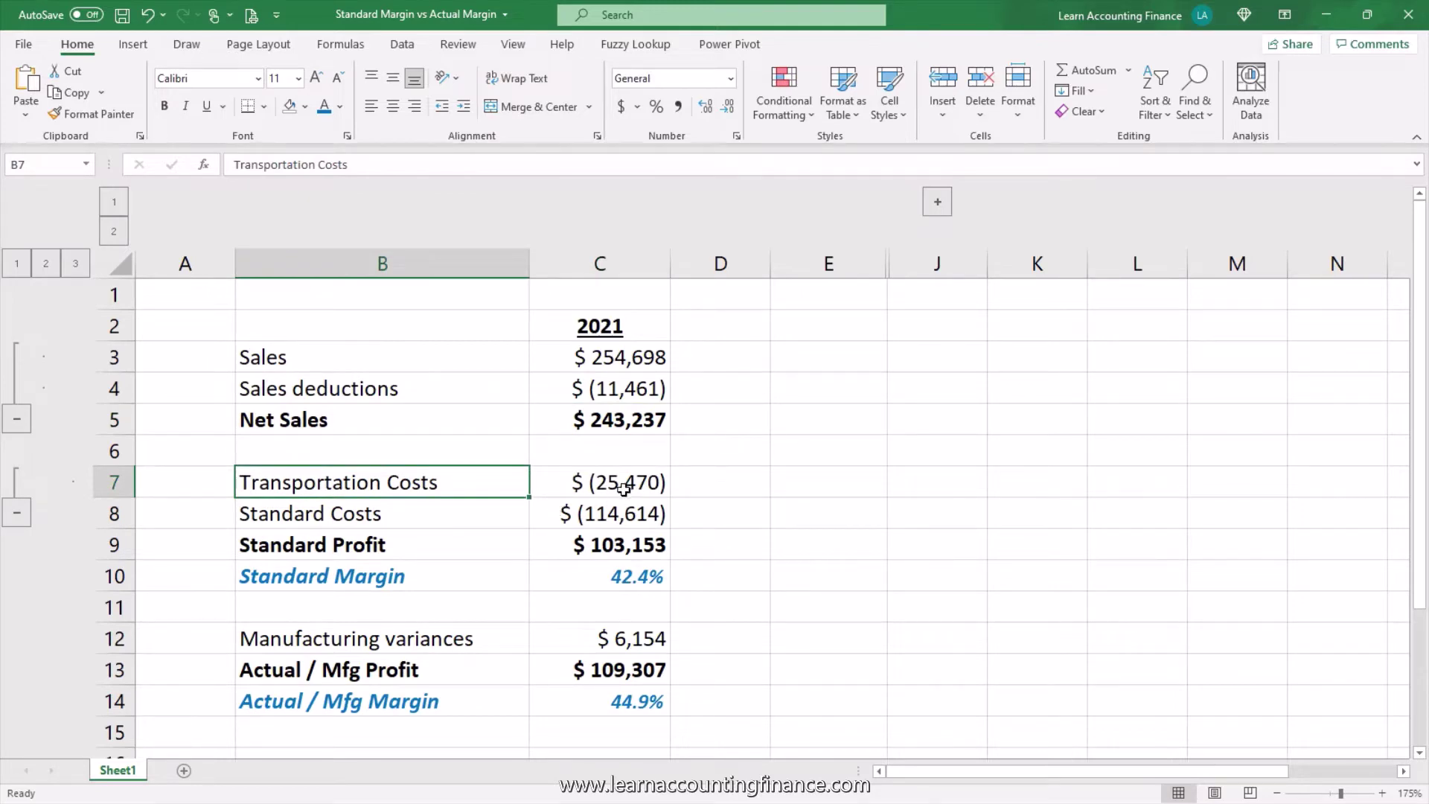
left_click(607, 545)
left_click(608, 569)
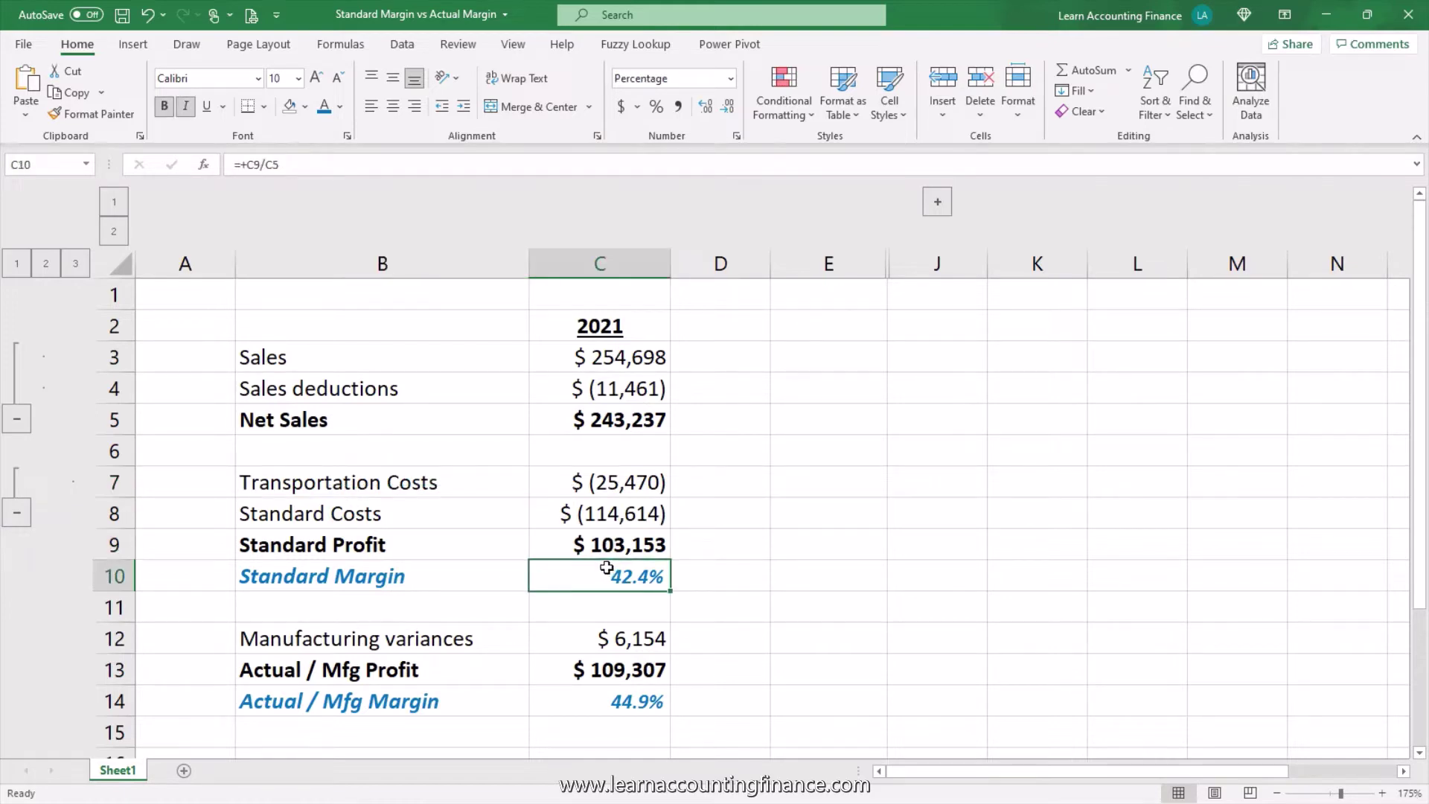
left_click(440, 569)
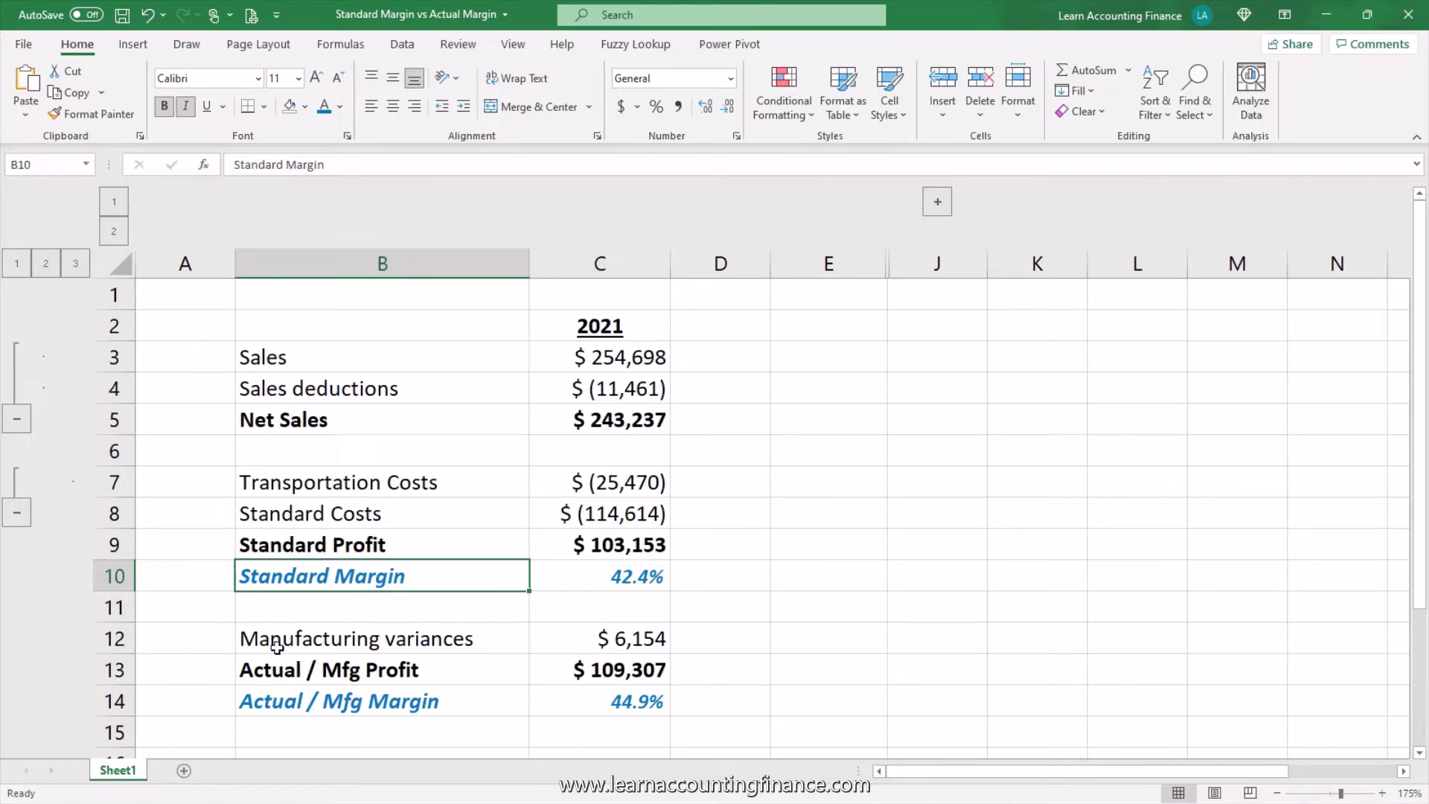
left_click(288, 521)
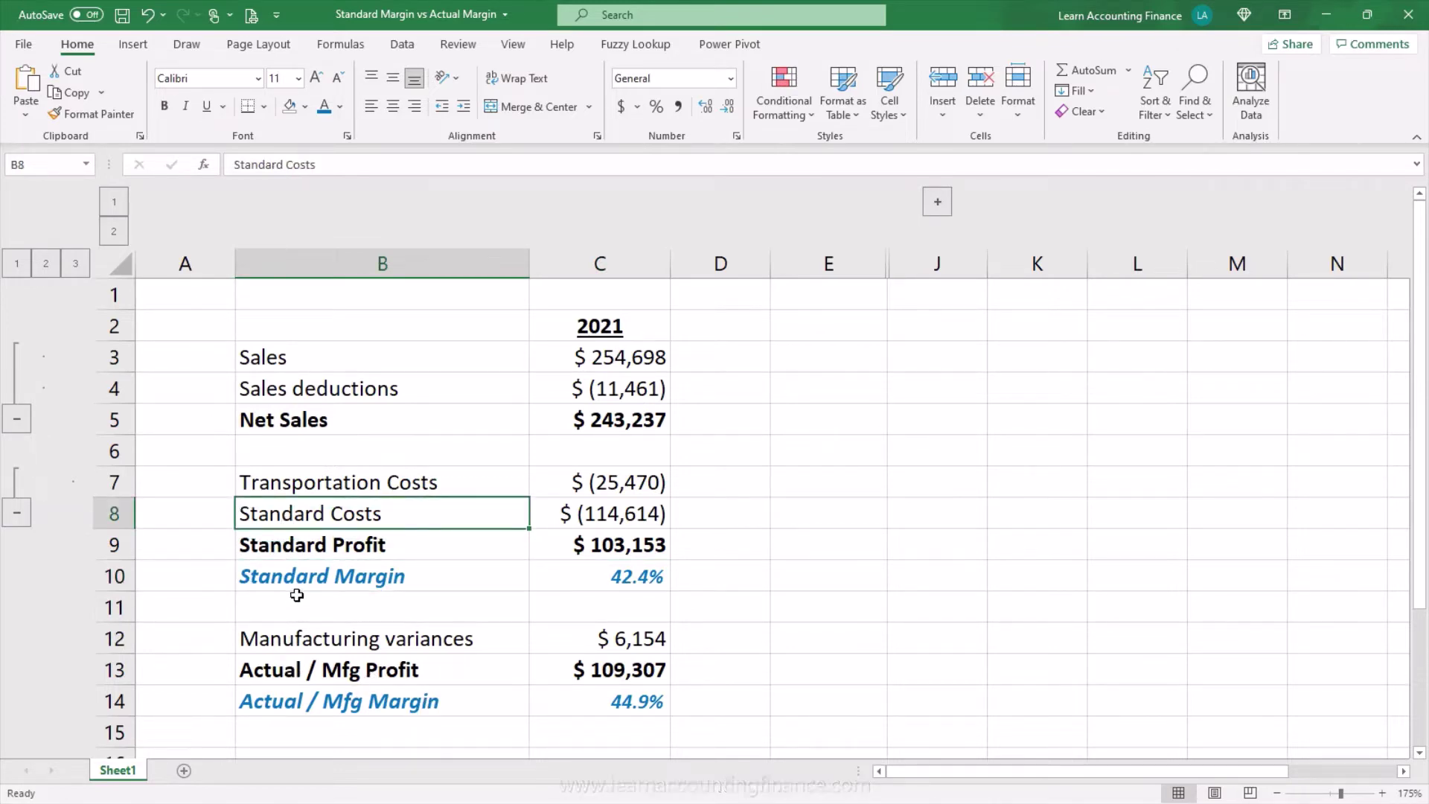
Review the Standard Costs (=-C3*0.45), Standard Margin, Actual / Mfg Margin and Manufacturing variances figures
left_click(616, 520)
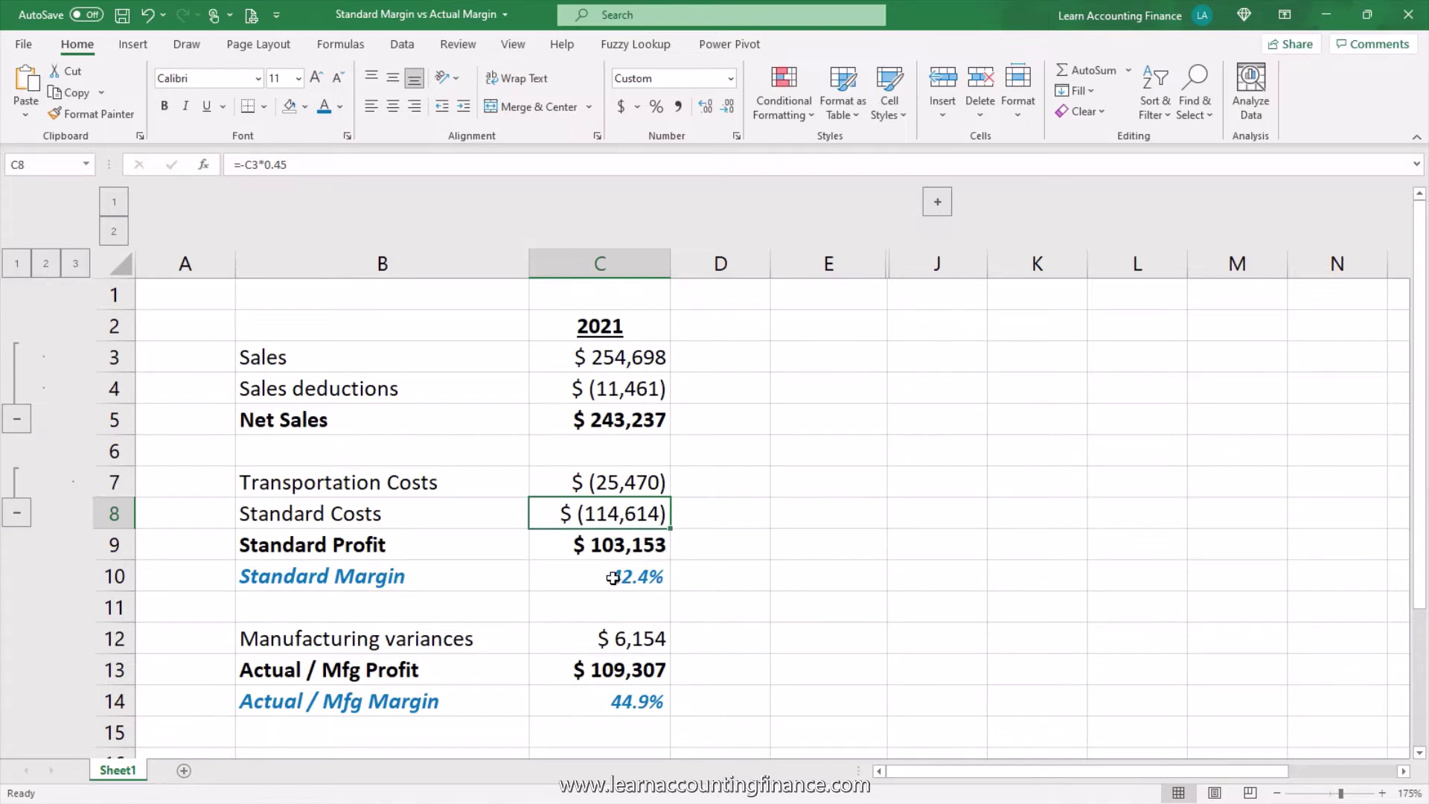
left_click(577, 576)
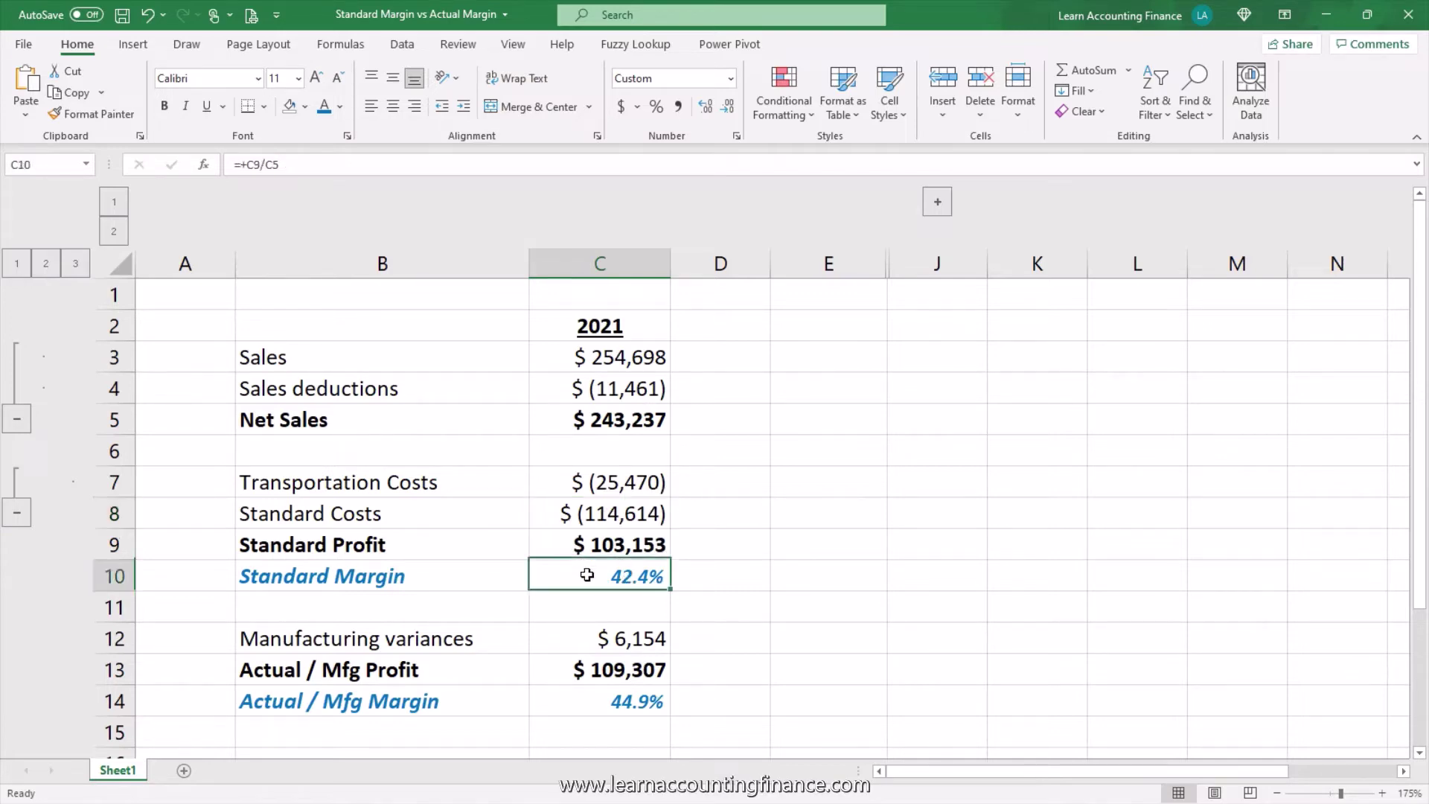
left_click(602, 697)
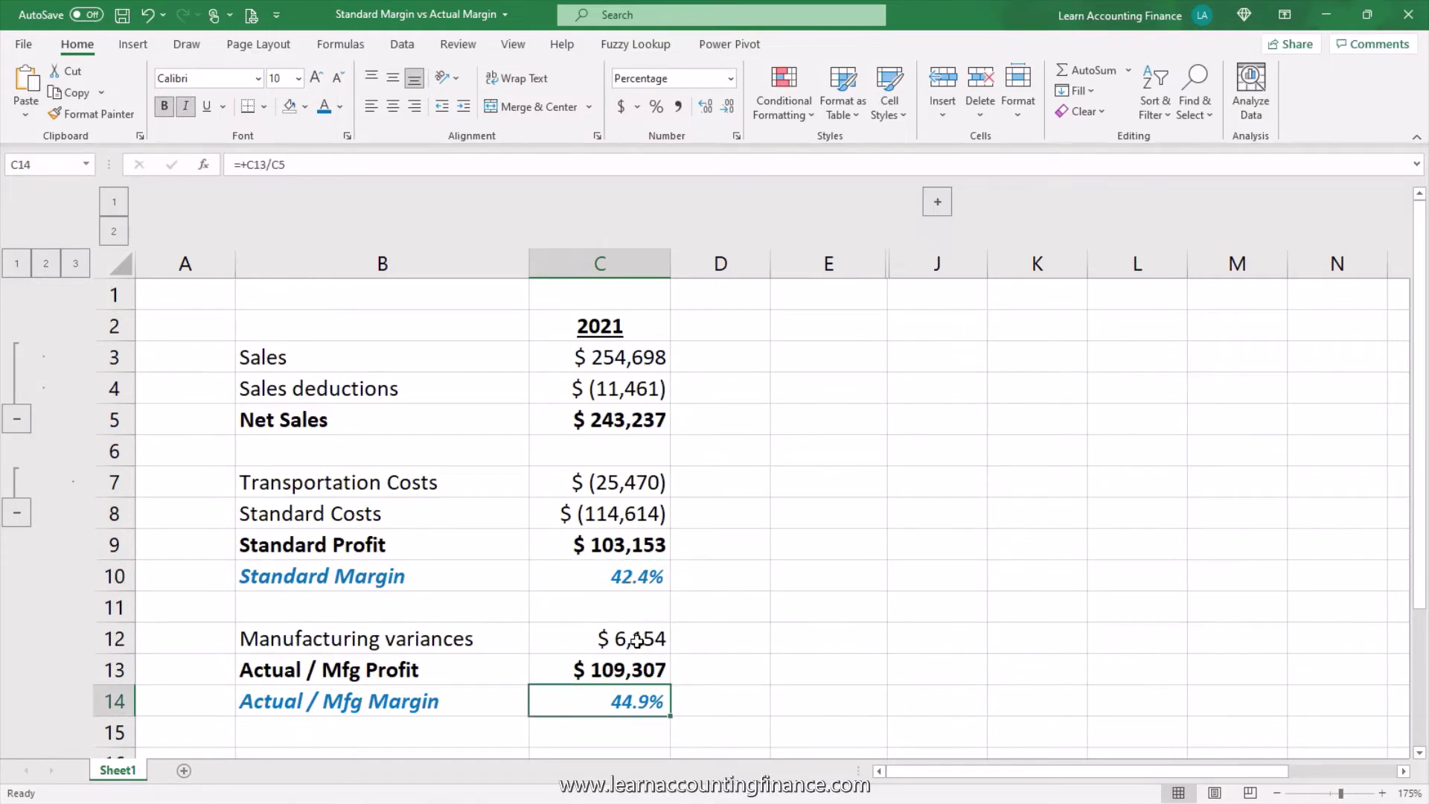
left_click(417, 645)
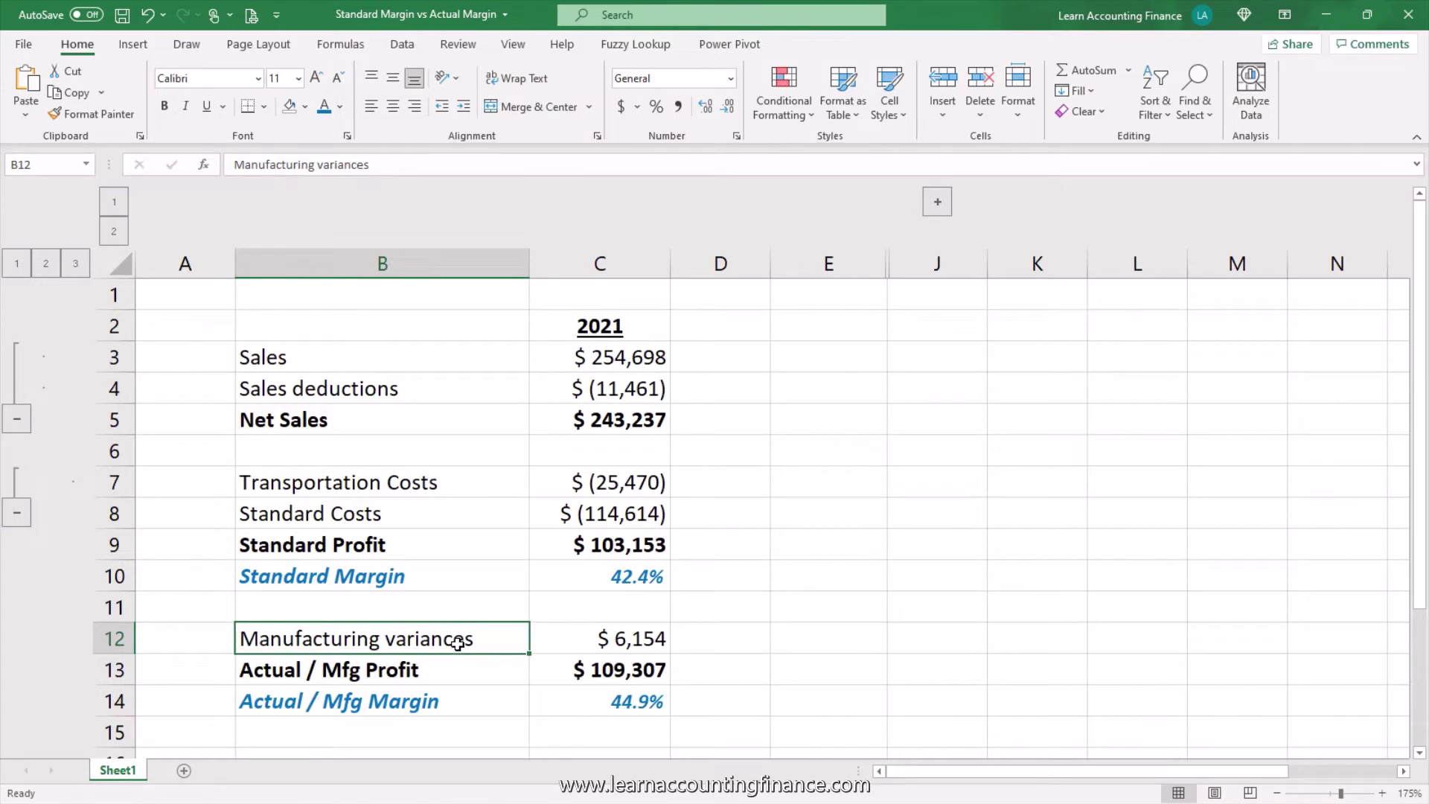
left_click(642, 516)
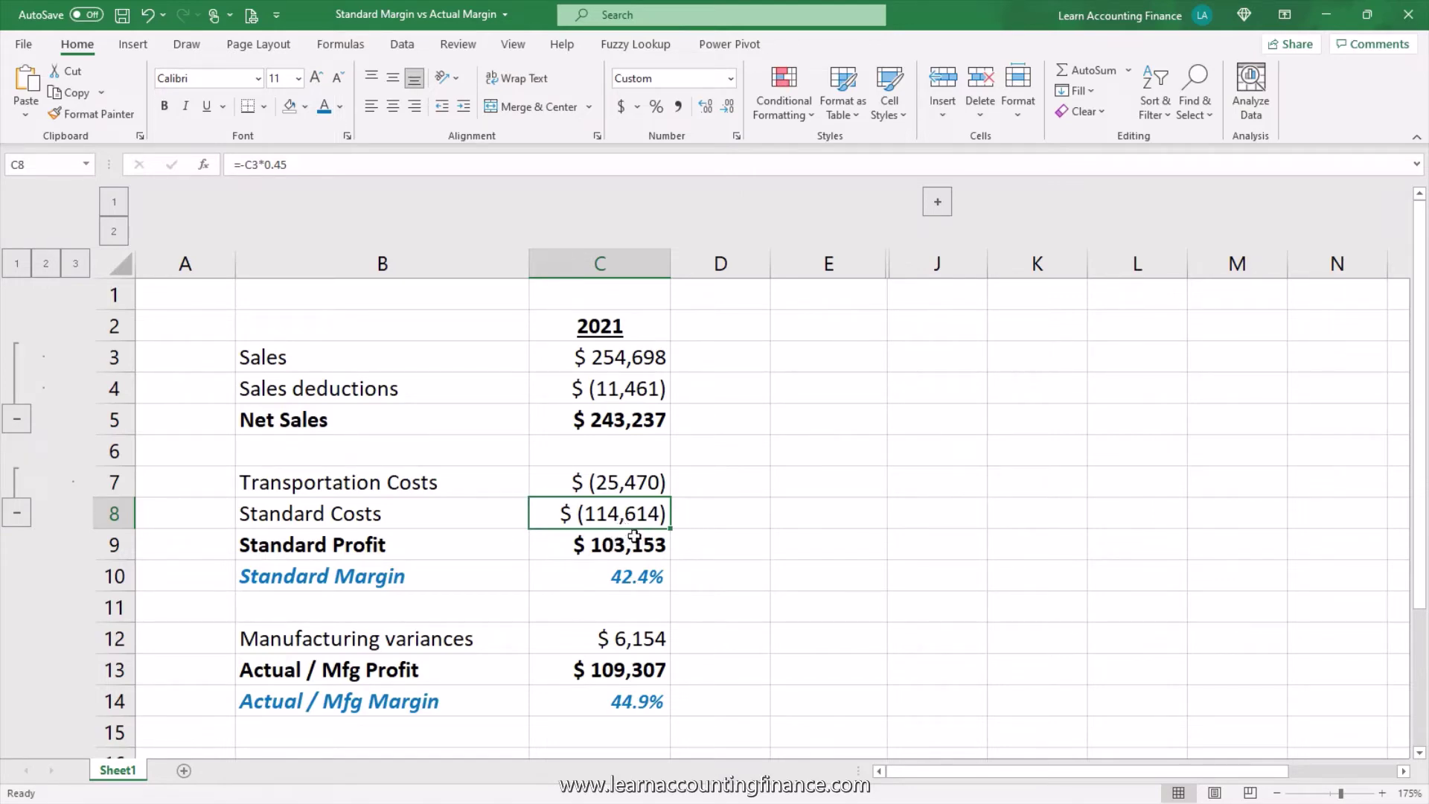
left_click(936, 207)
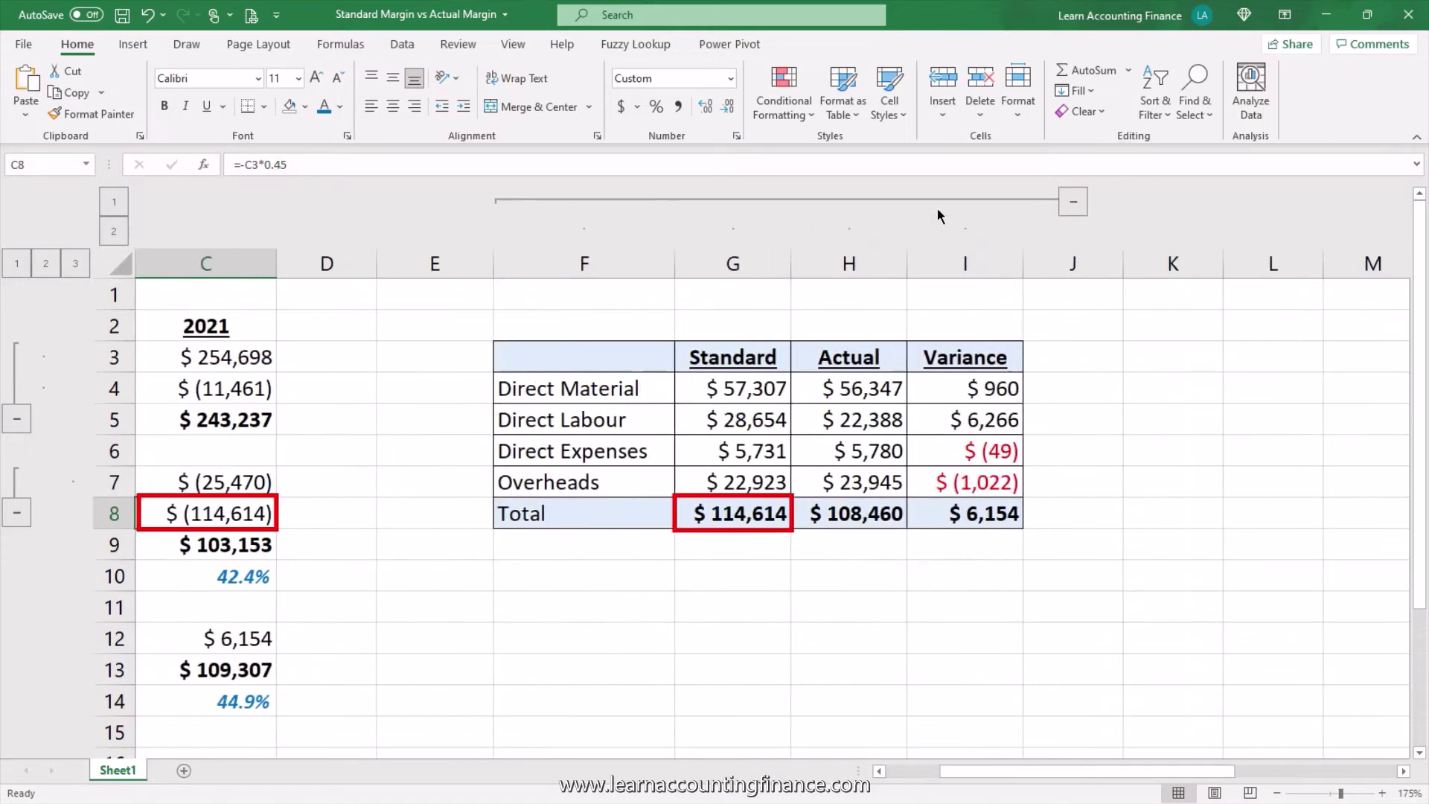
left_click(887, 772)
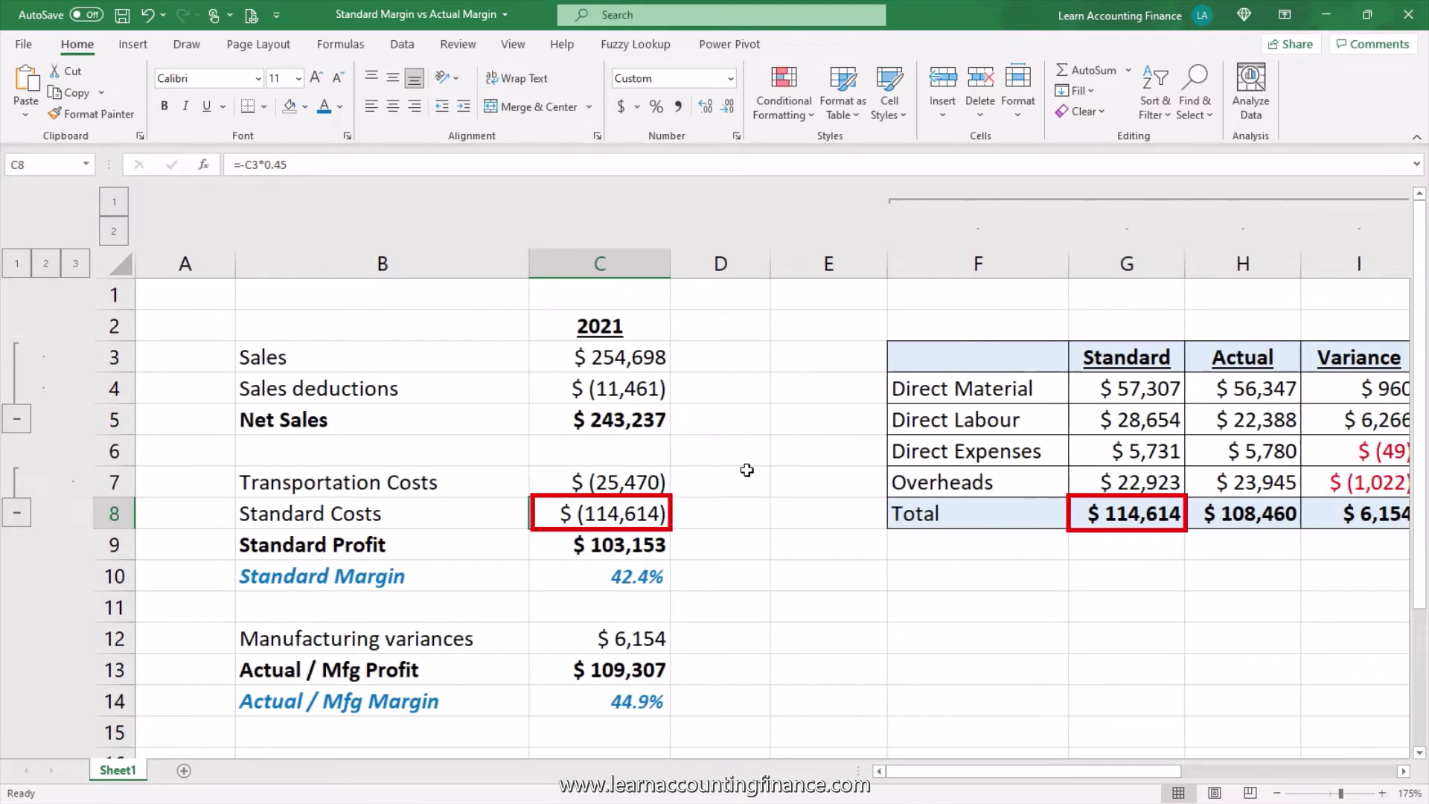
left_click(621, 371)
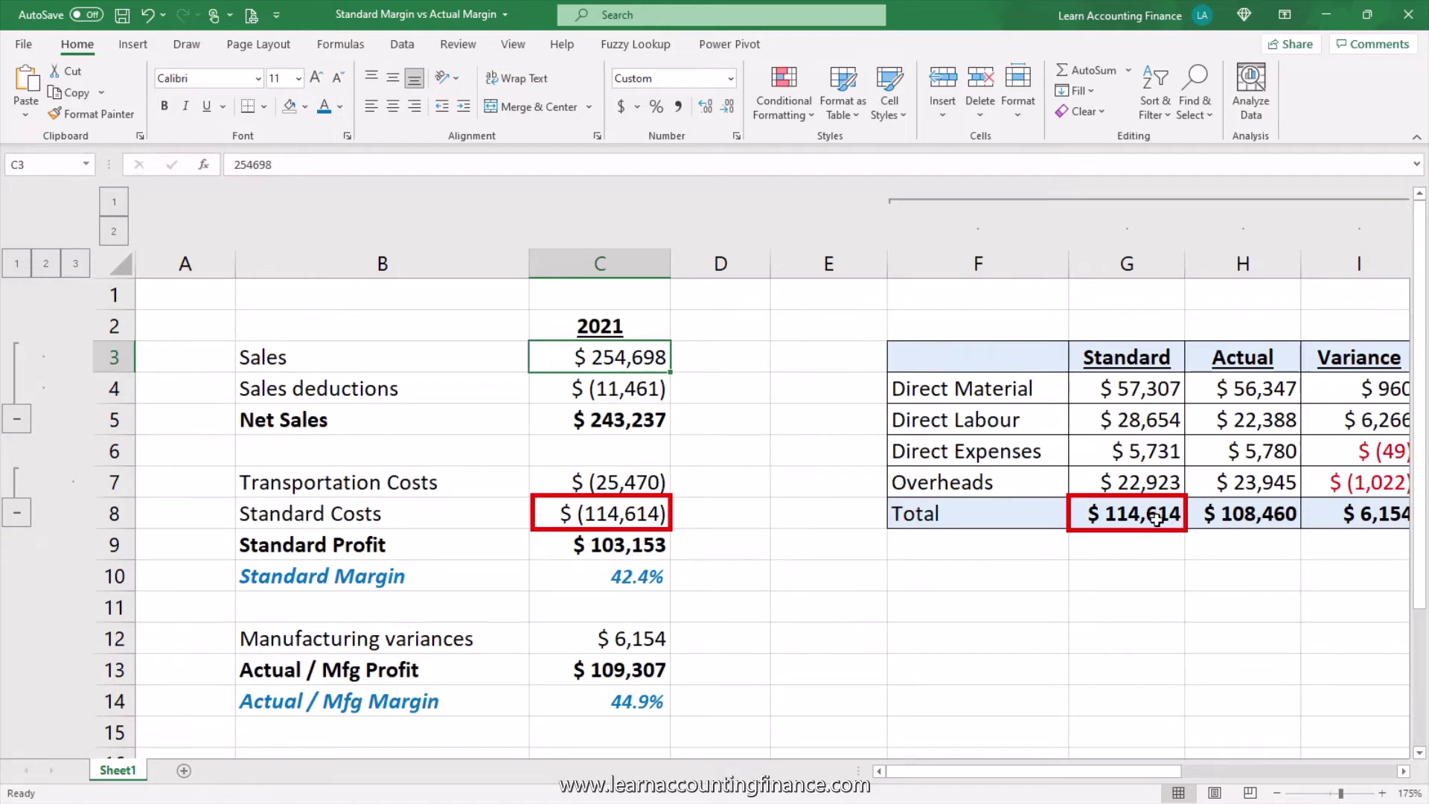
left_click(1014, 393)
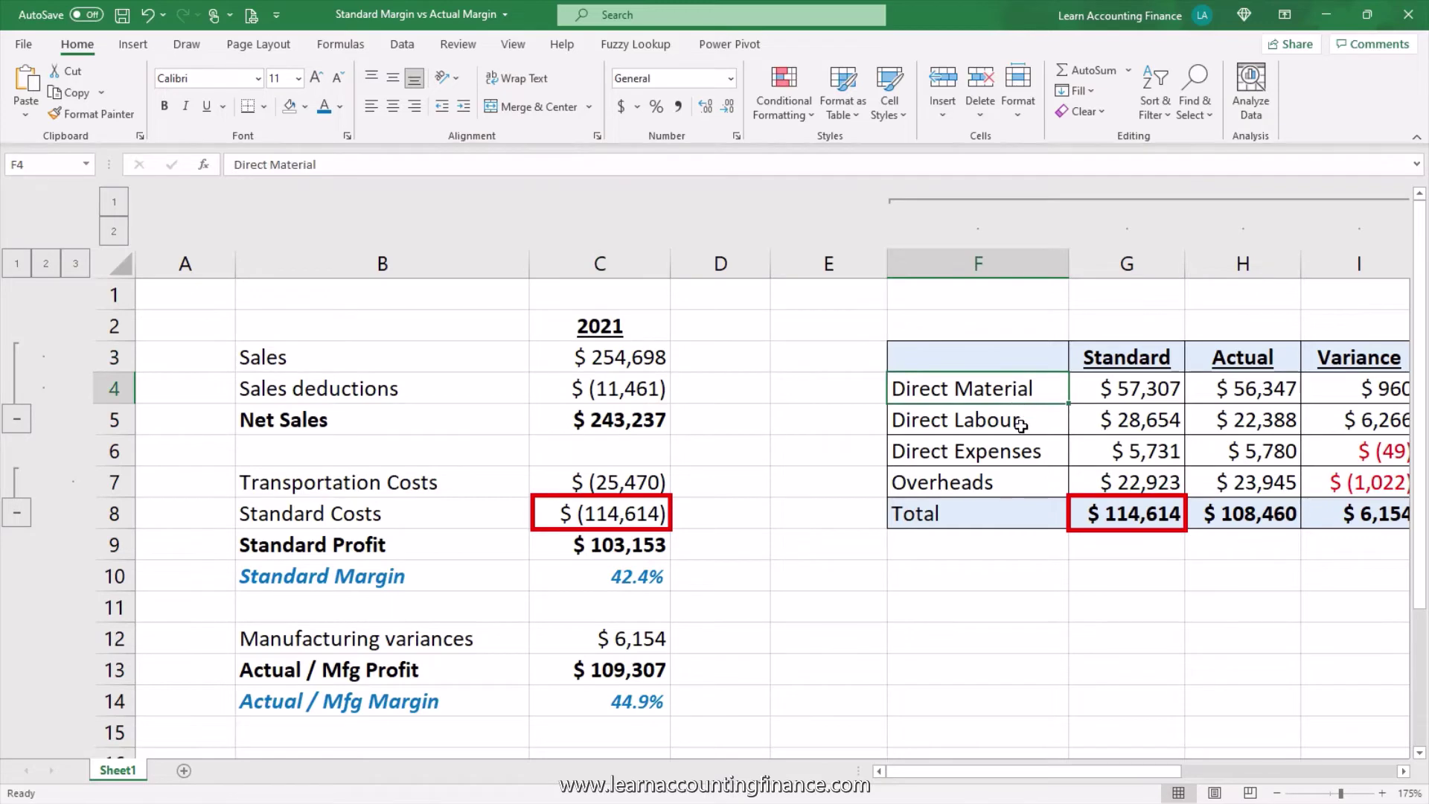
left_click(1020, 424)
left_click(1016, 456)
left_click(1017, 486)
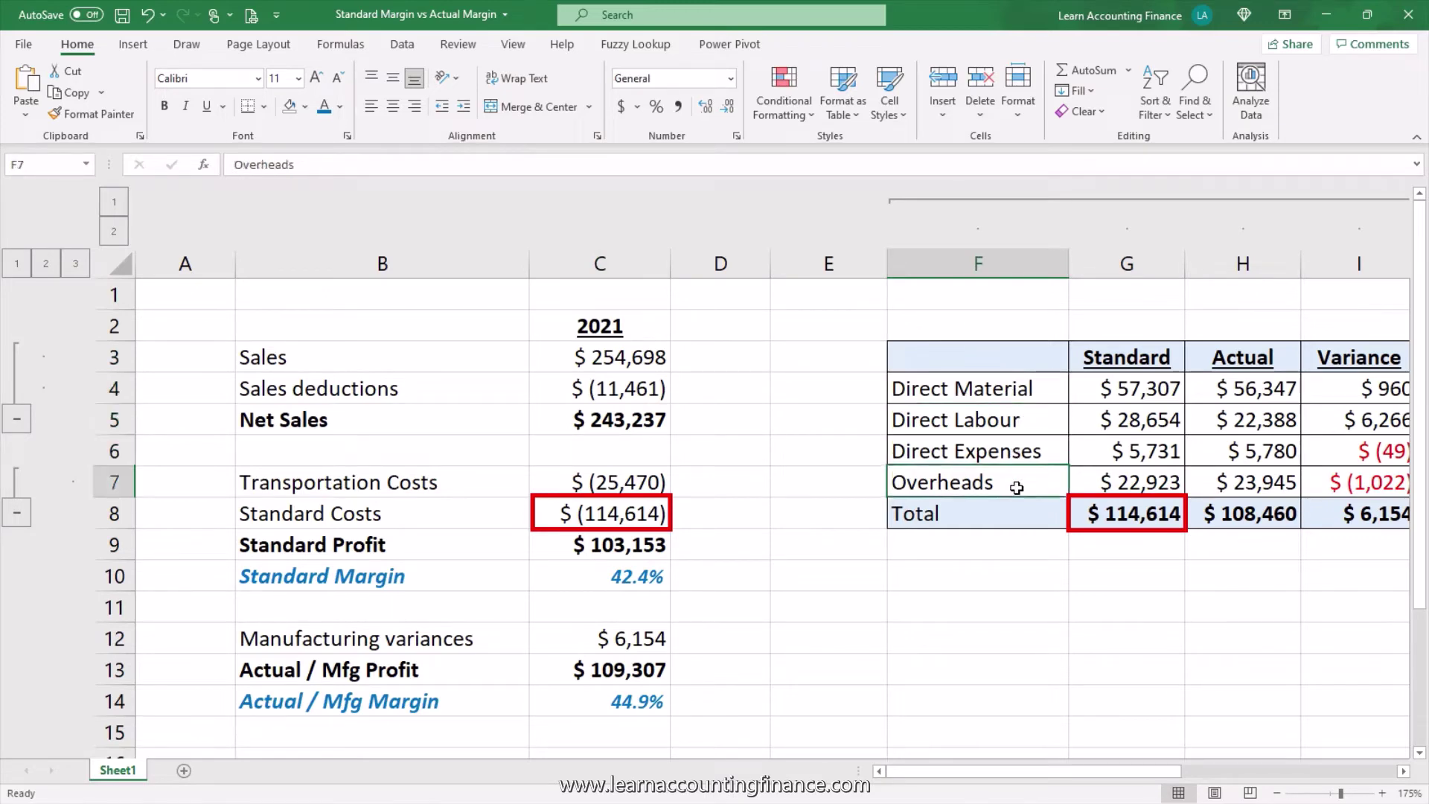
left_click(1398, 770)
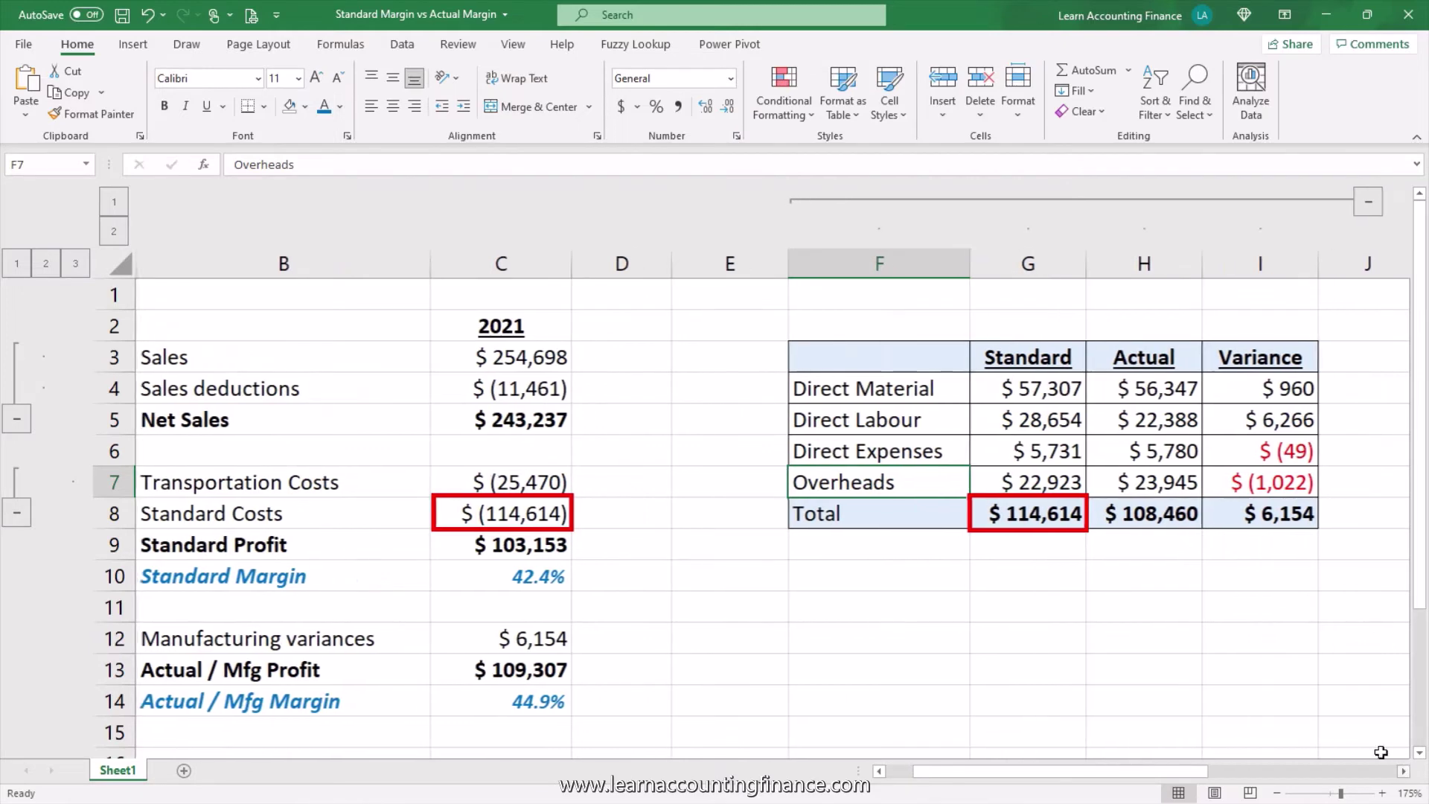
left_click(1150, 394)
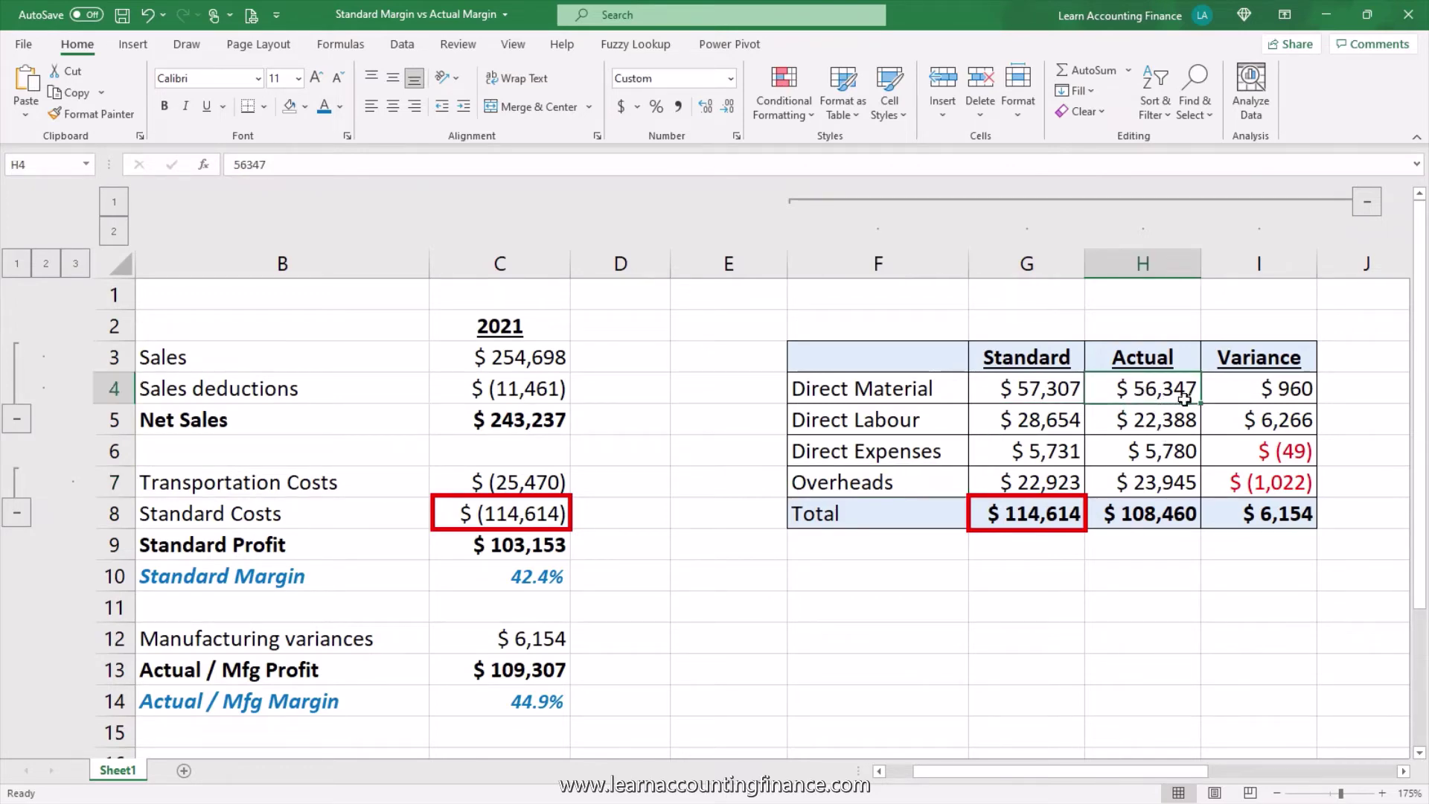
left_click(1254, 399)
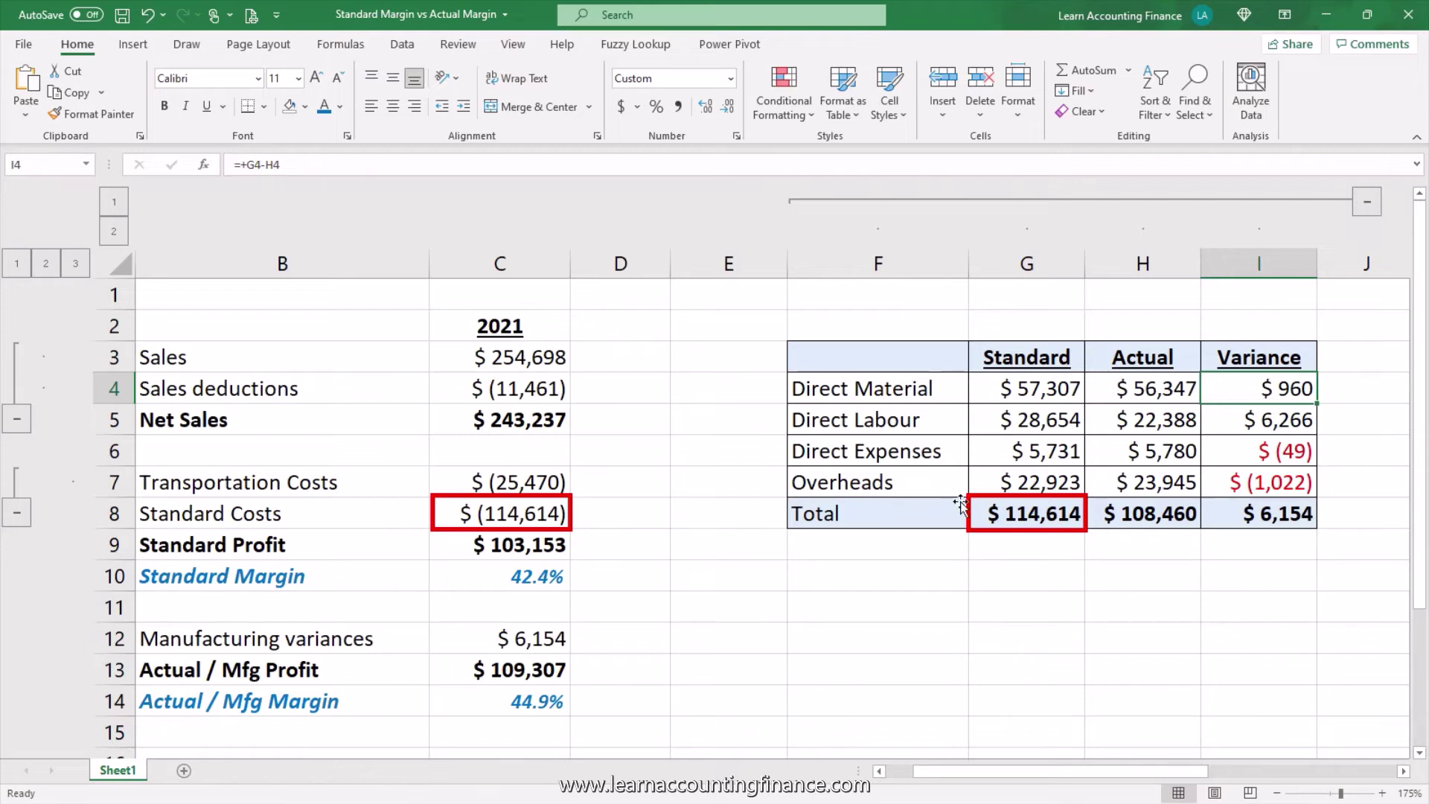
left_click_drag(1163, 452, 1163, 480)
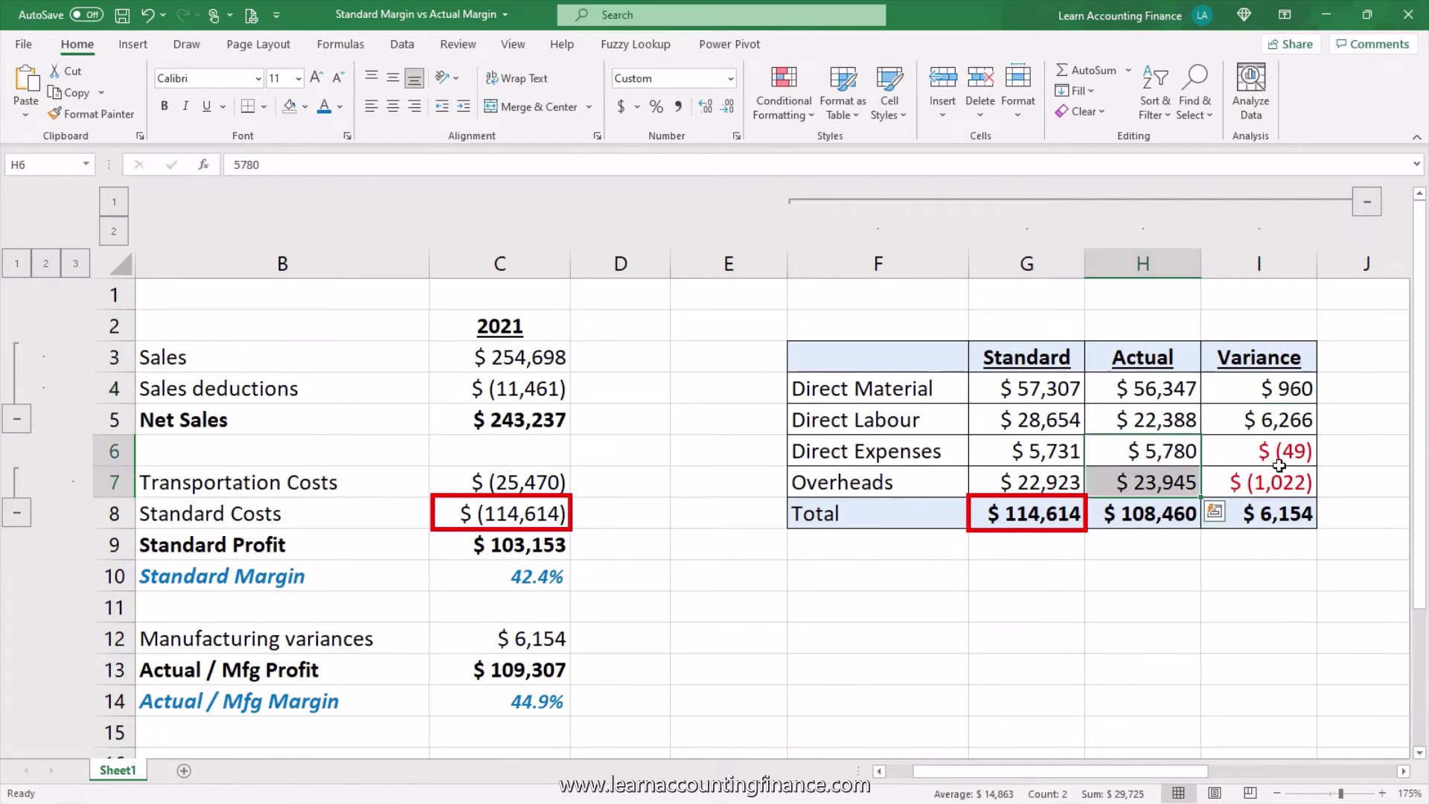
left_click(1269, 515)
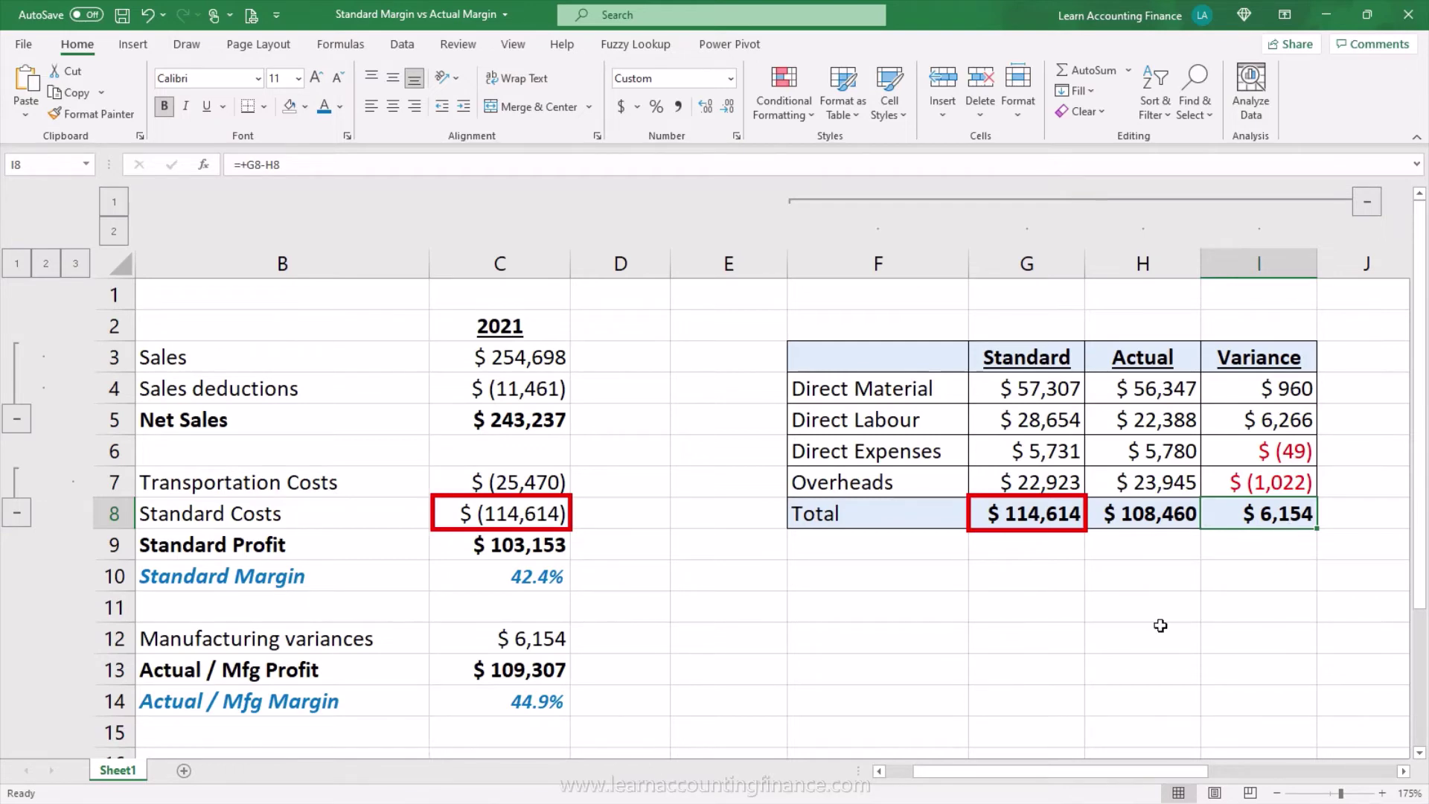
left_click(553, 635)
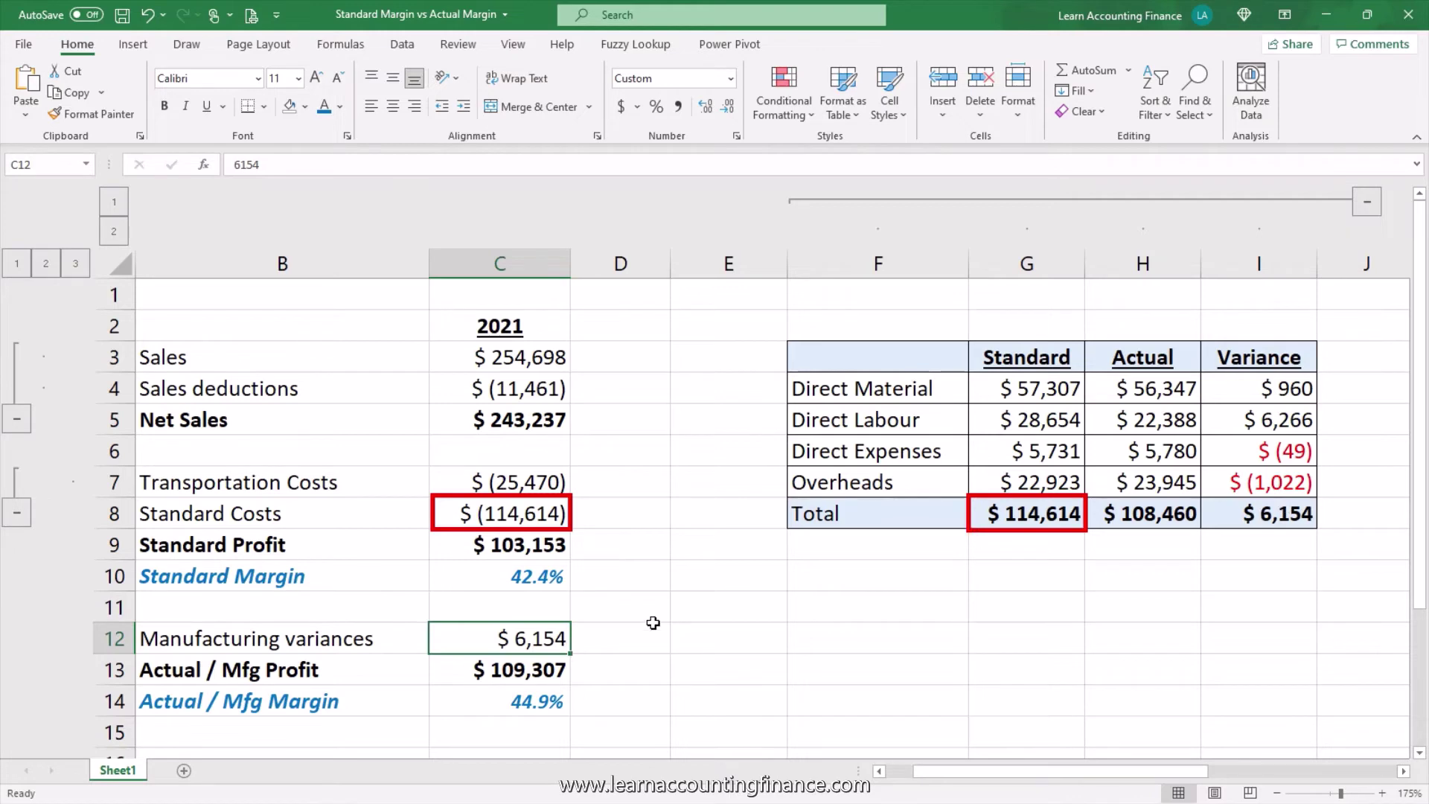
left_click(494, 673)
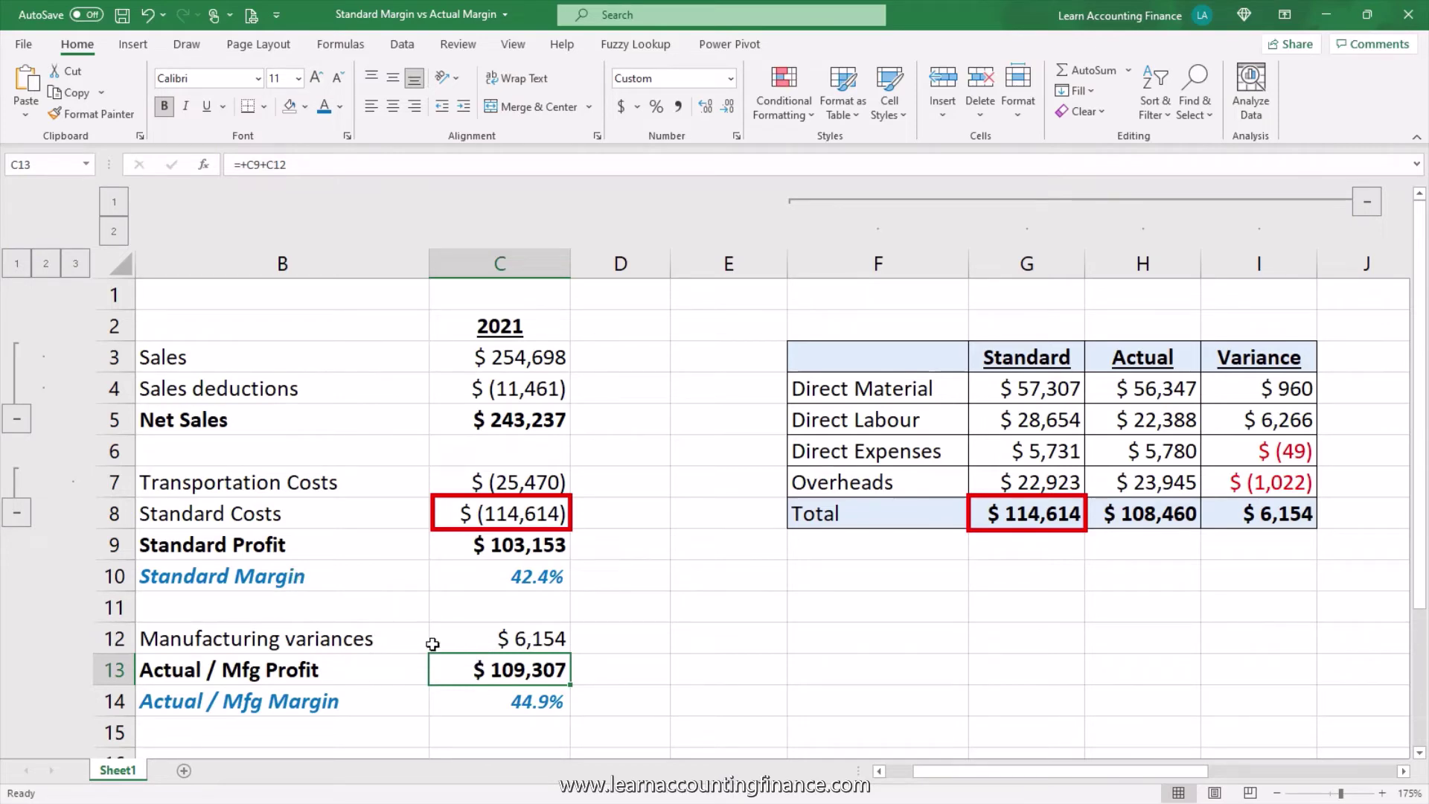
left_click(494, 647)
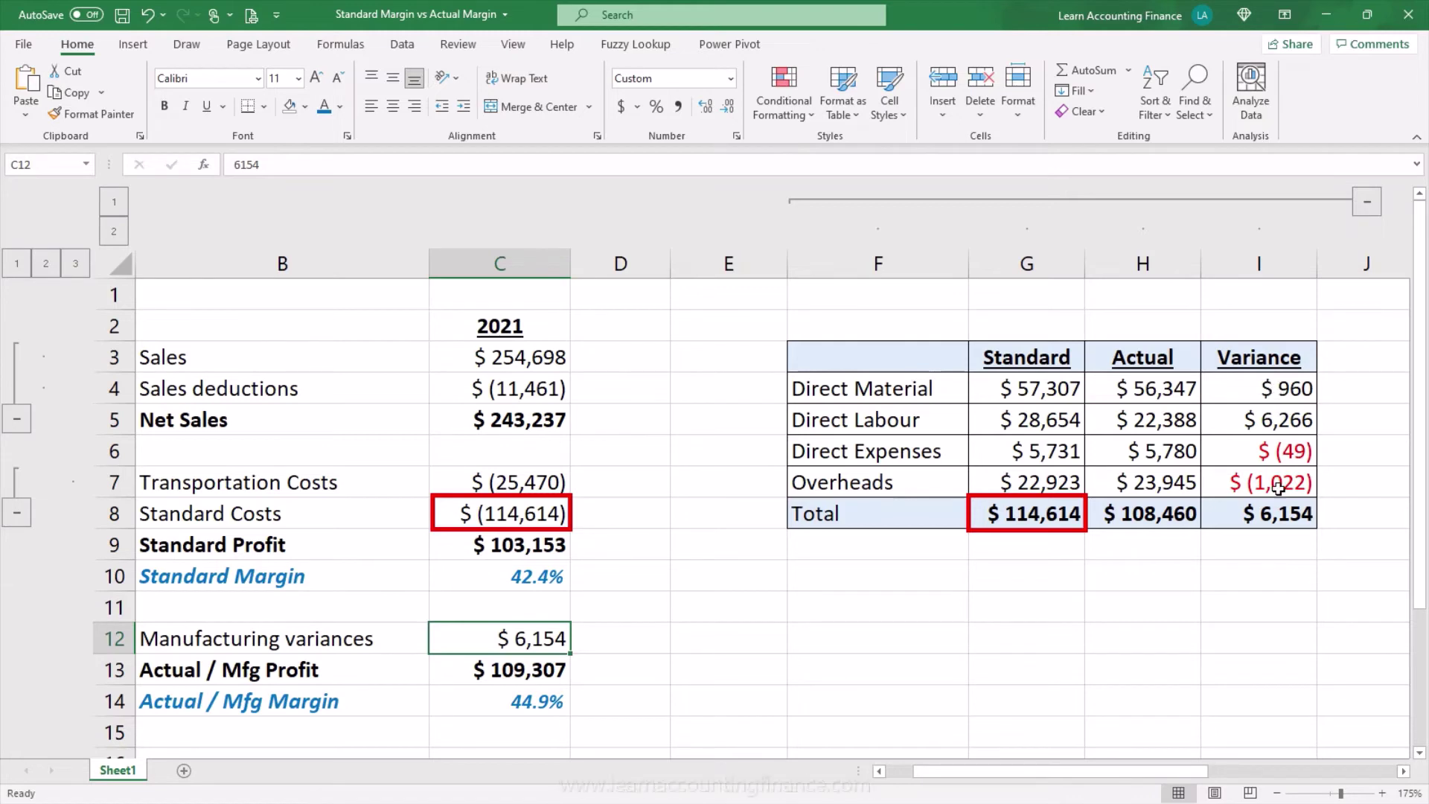
left_click(1279, 453)
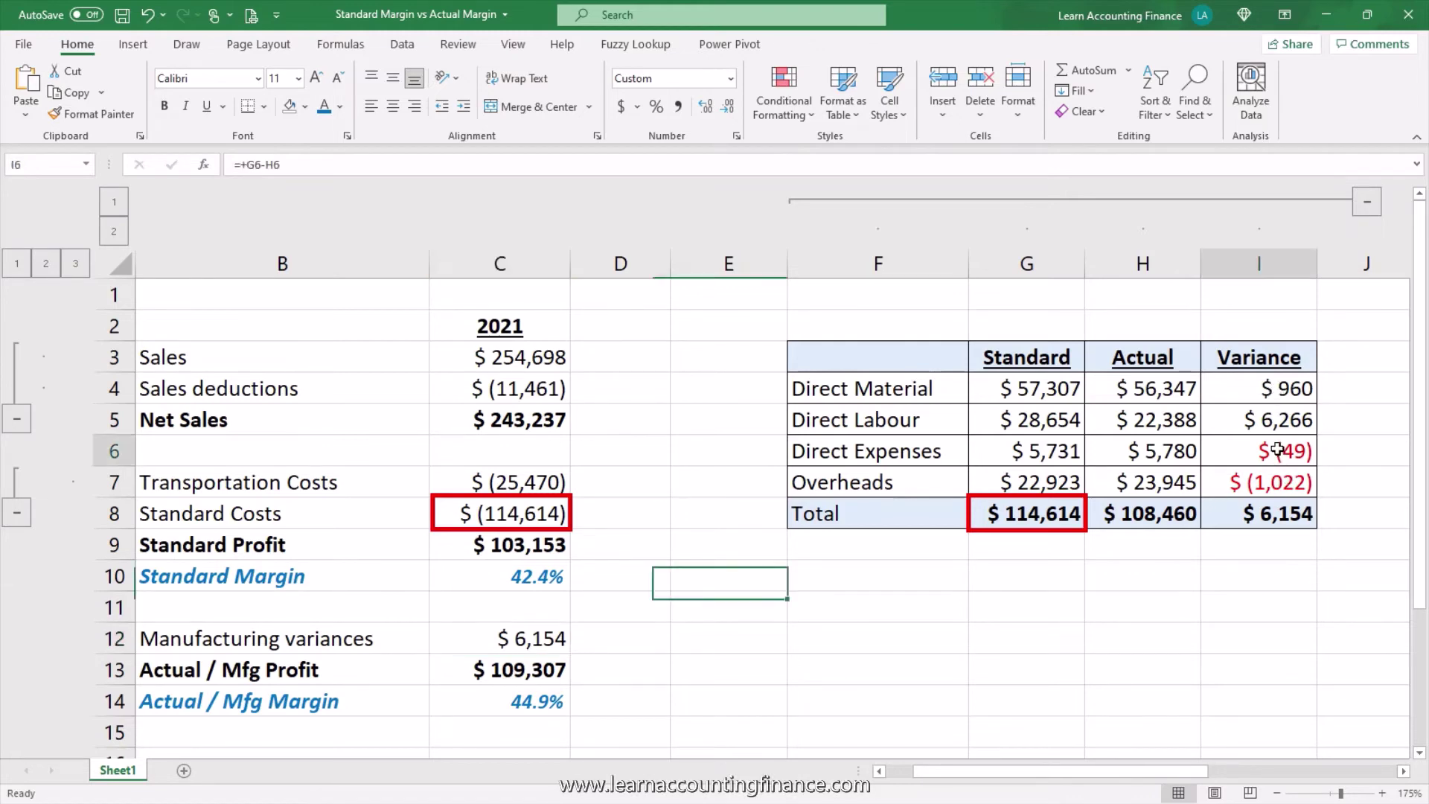
left_click(1268, 485)
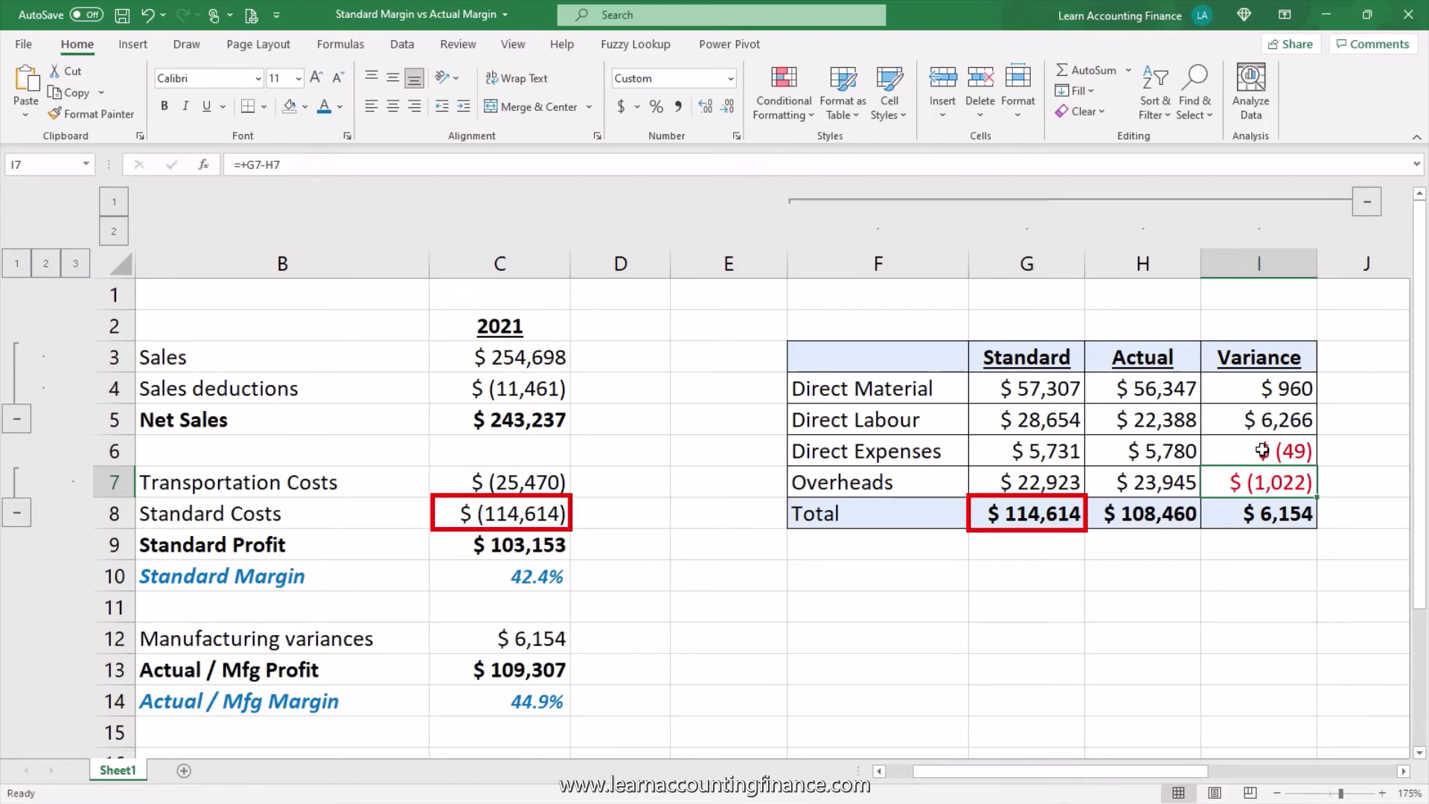
left_click(1263, 455)
left_click(1266, 426)
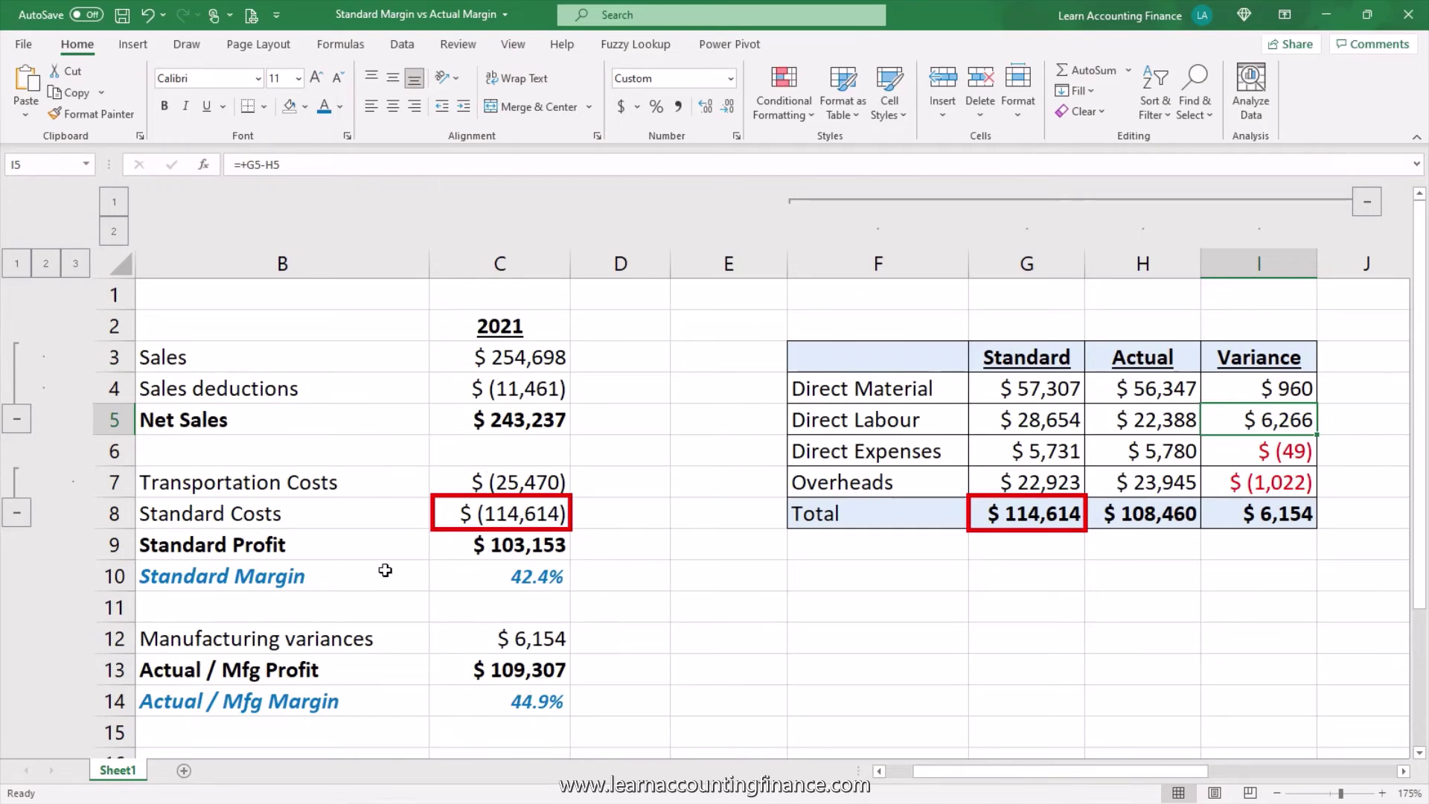
left_click(312, 587)
left_click(472, 594)
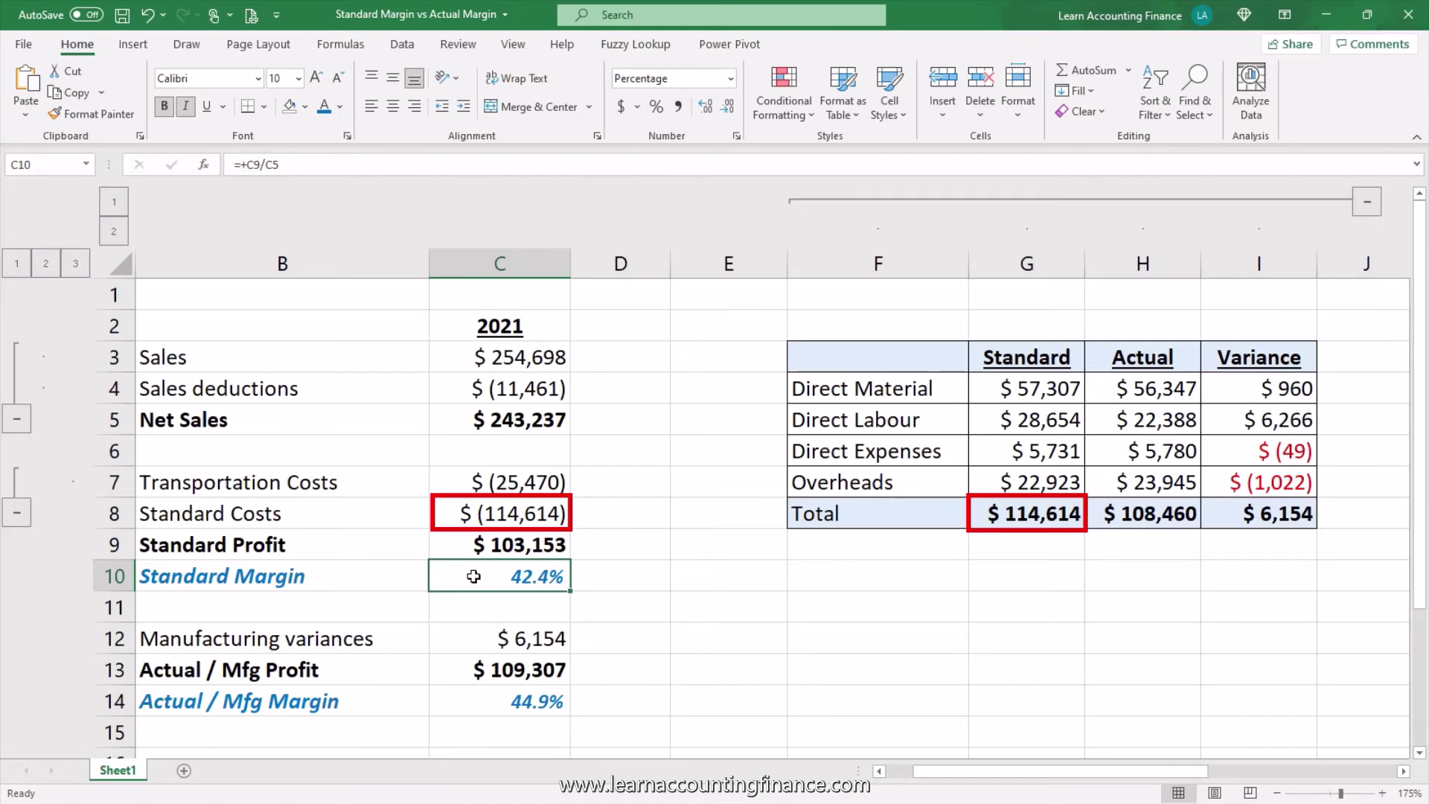
left_click(548, 363)
left_click(538, 577)
left_click(451, 503)
left_click(458, 542)
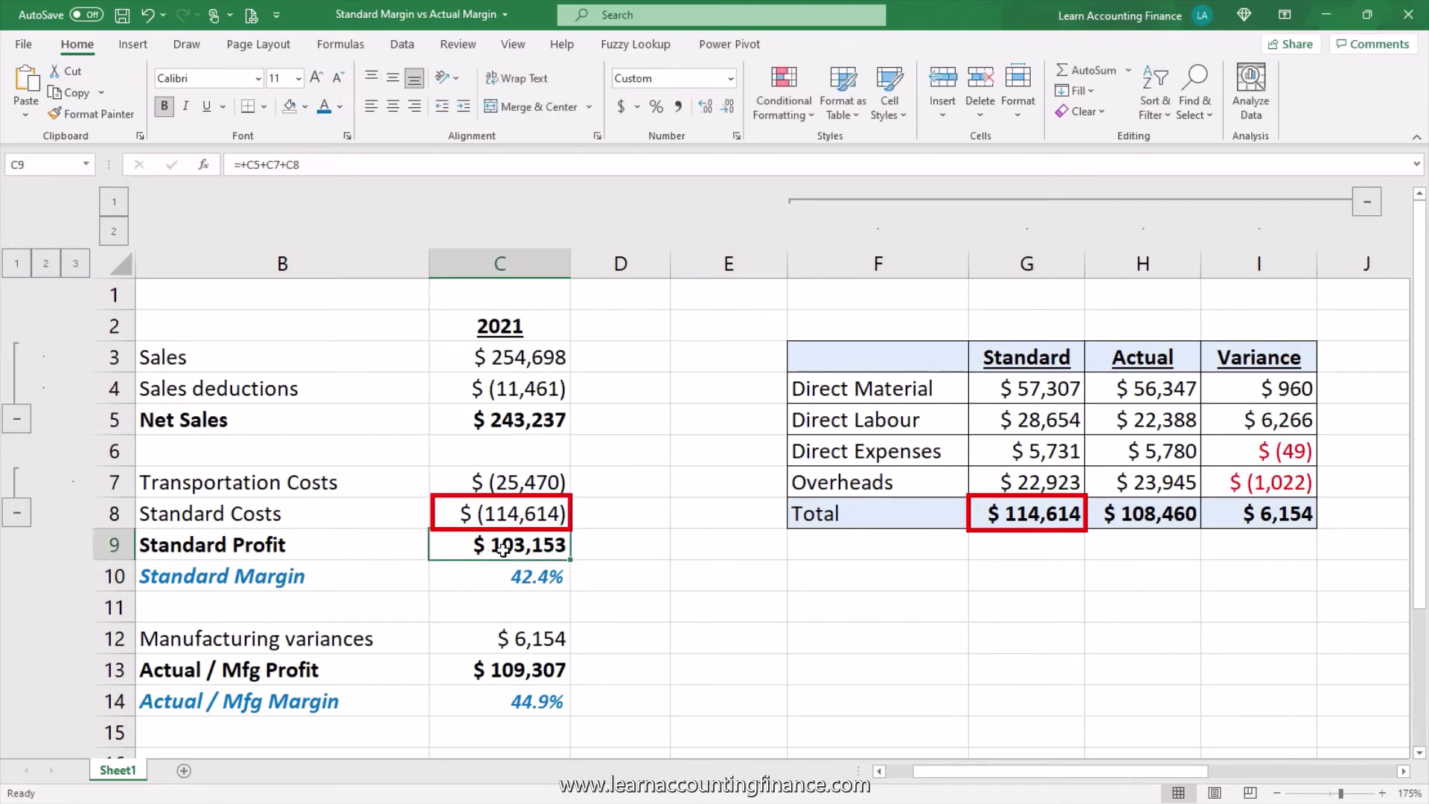
left_click(565, 641)
left_click(382, 646)
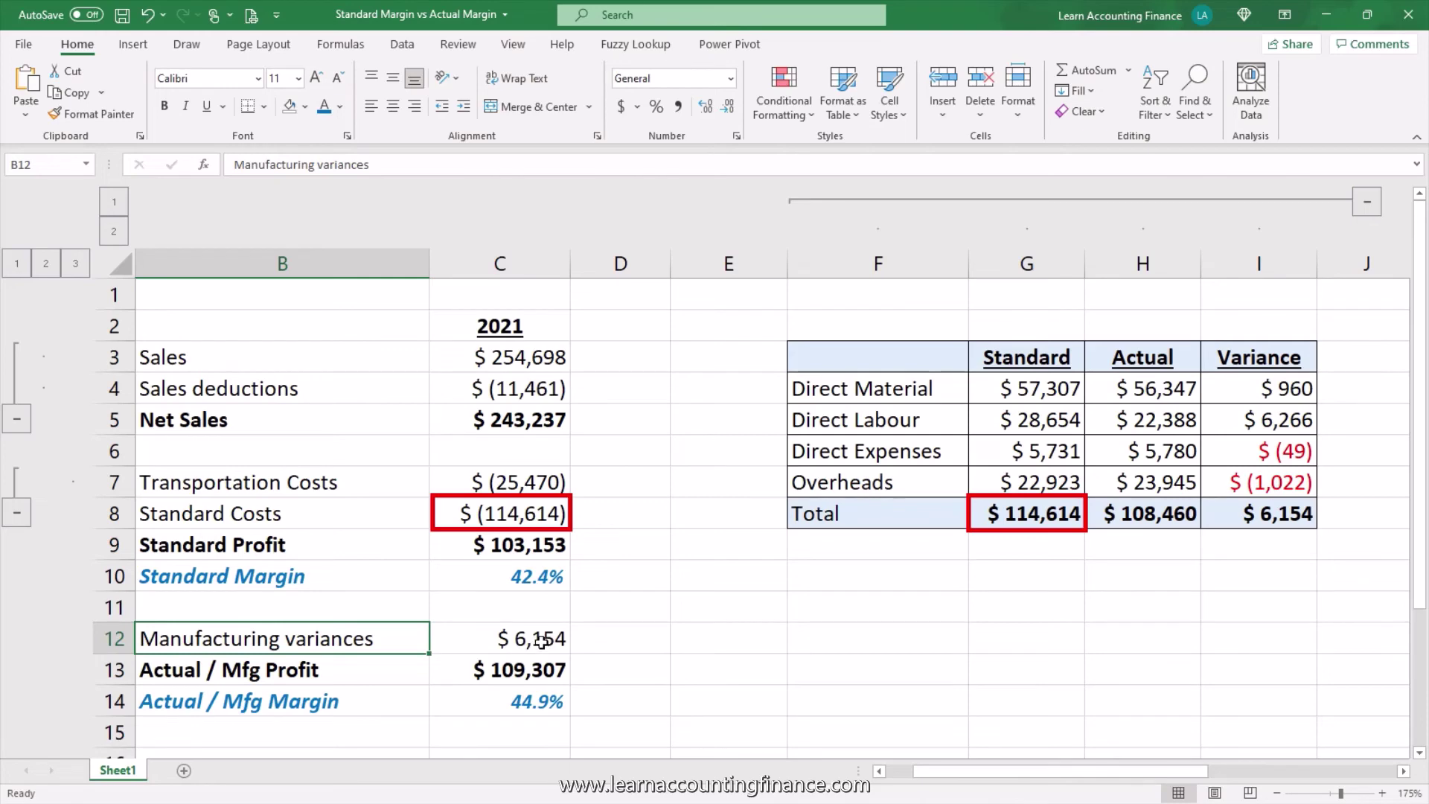
left_click(541, 642)
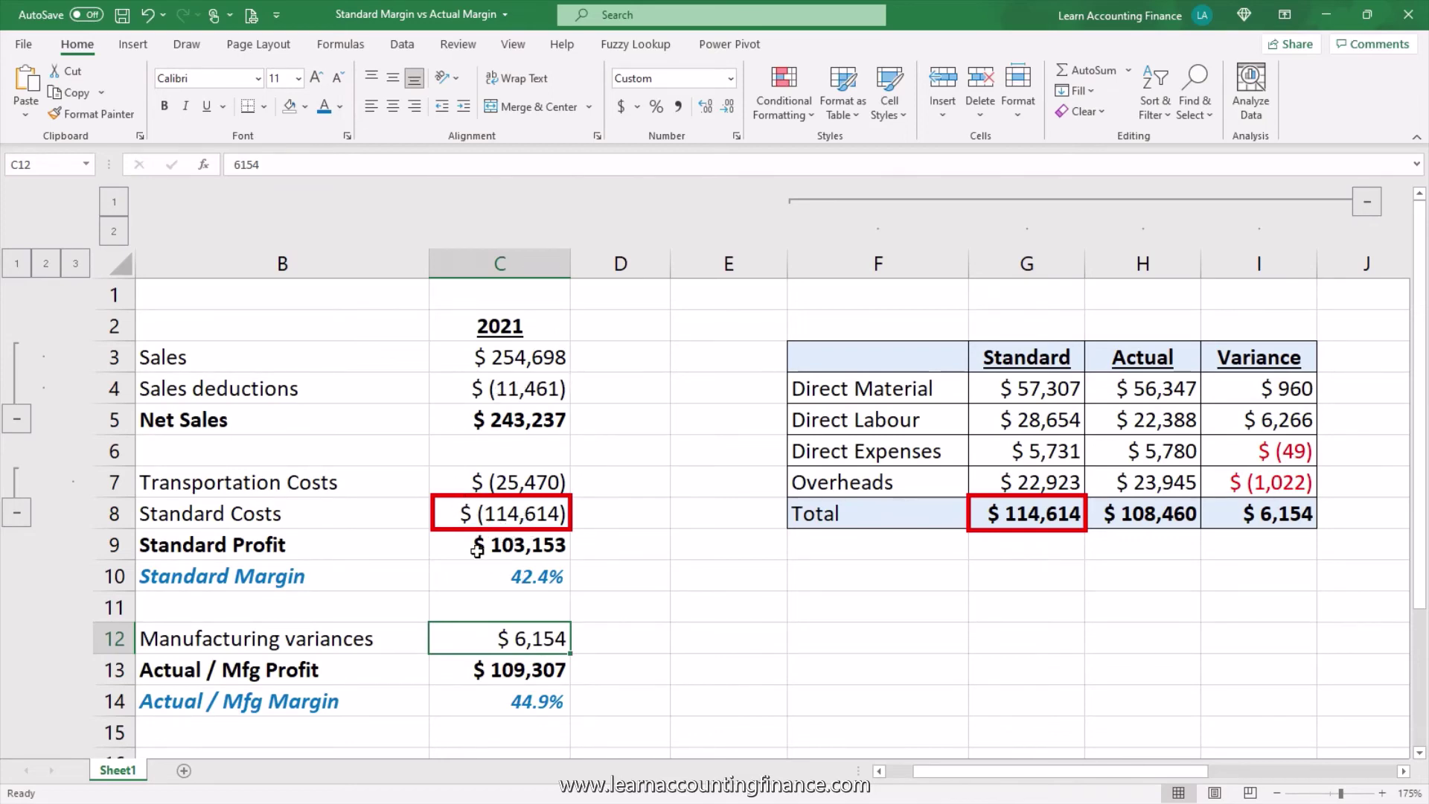
left_click(486, 586)
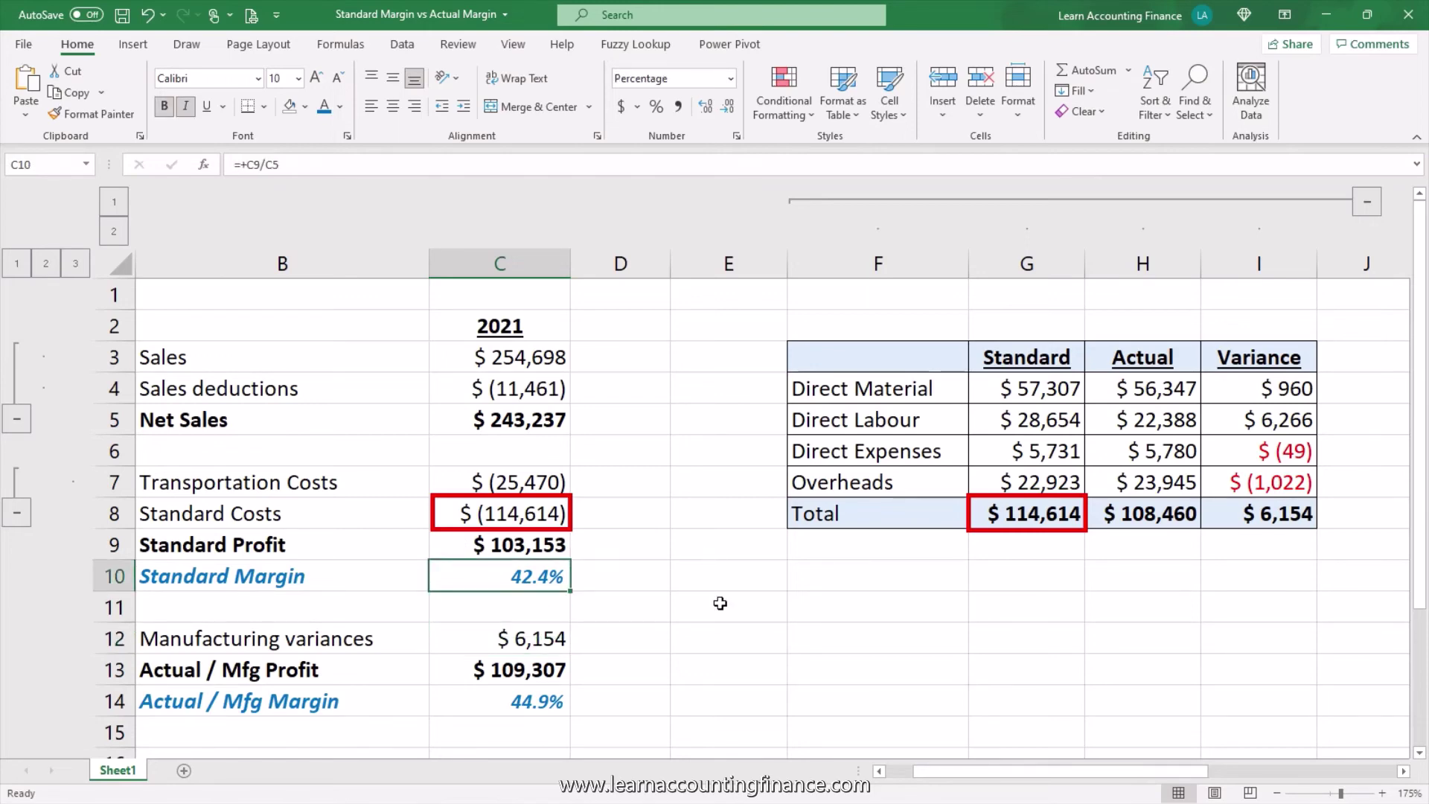
left_click(530, 646)
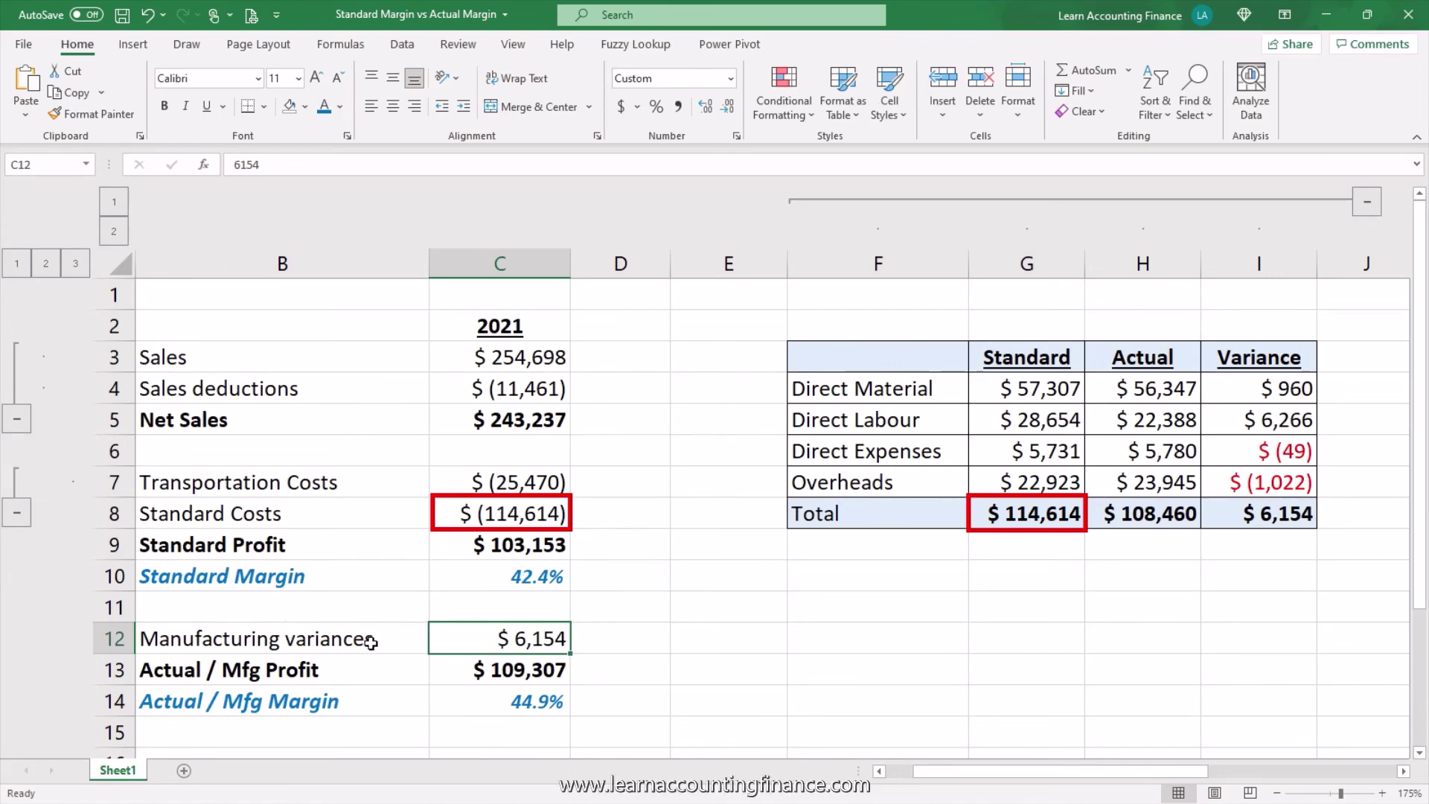
scroll(395, 584, "down", 1)
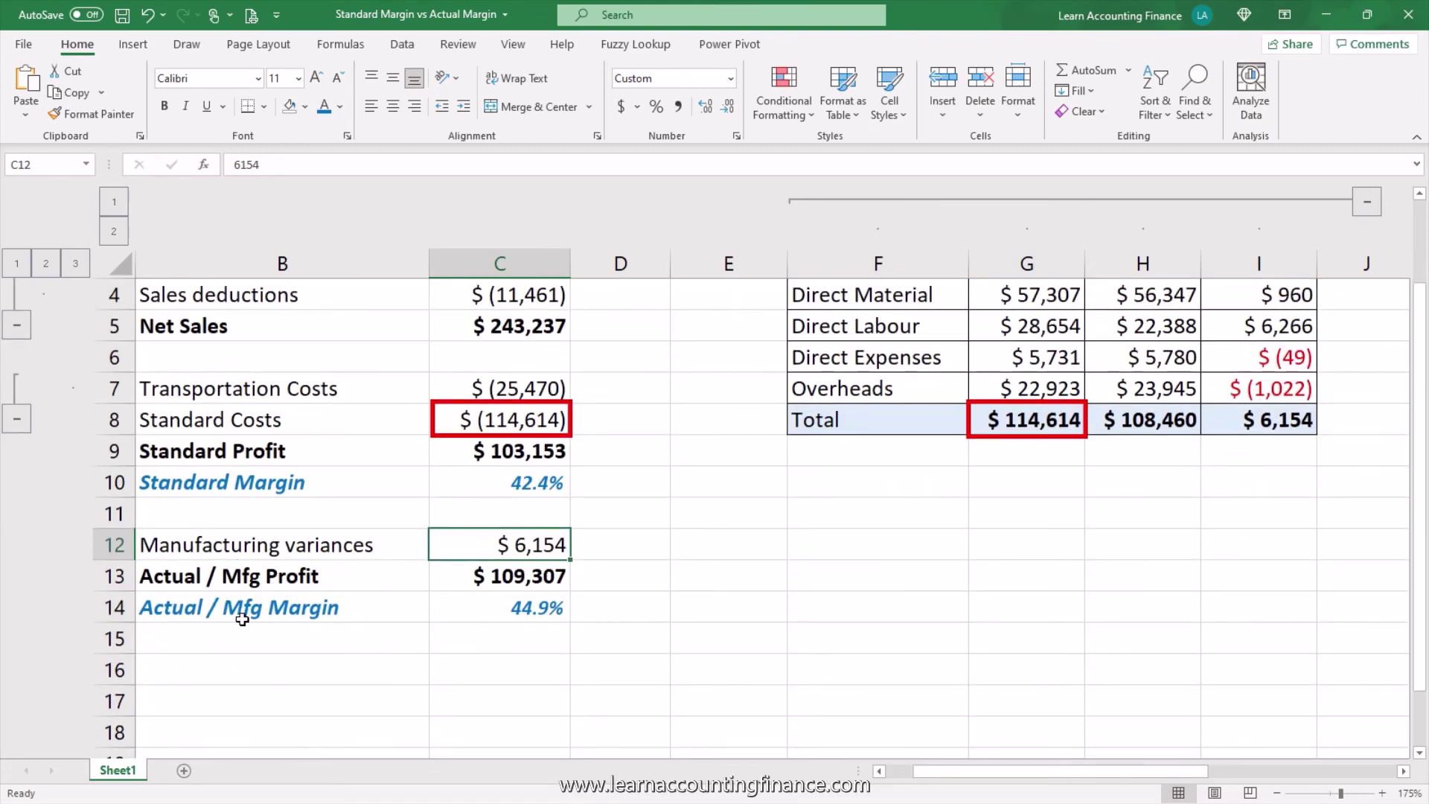
scroll(245, 659, "up", 1)
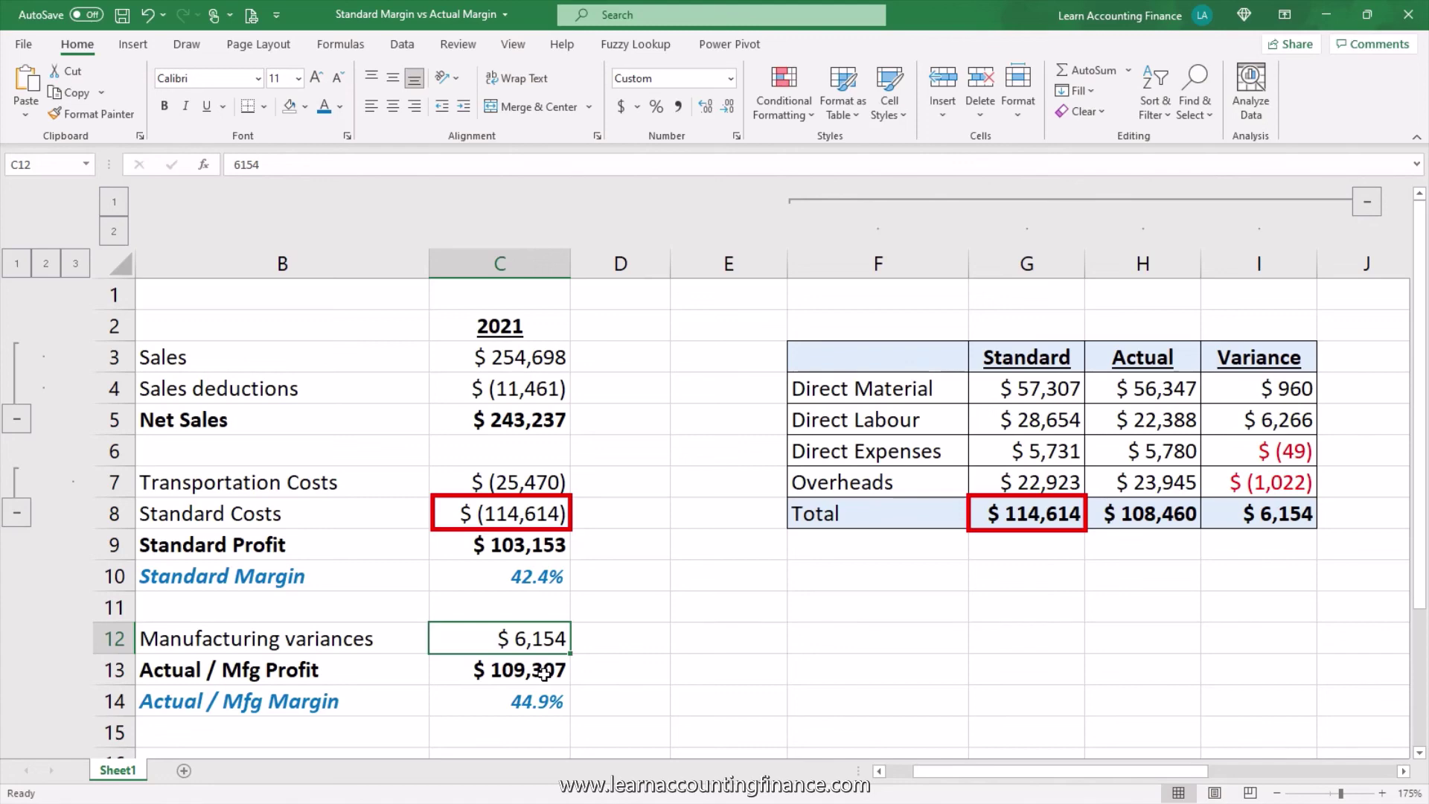
left_click_drag(210, 516, 446, 516)
left_click_drag(253, 701, 462, 701)
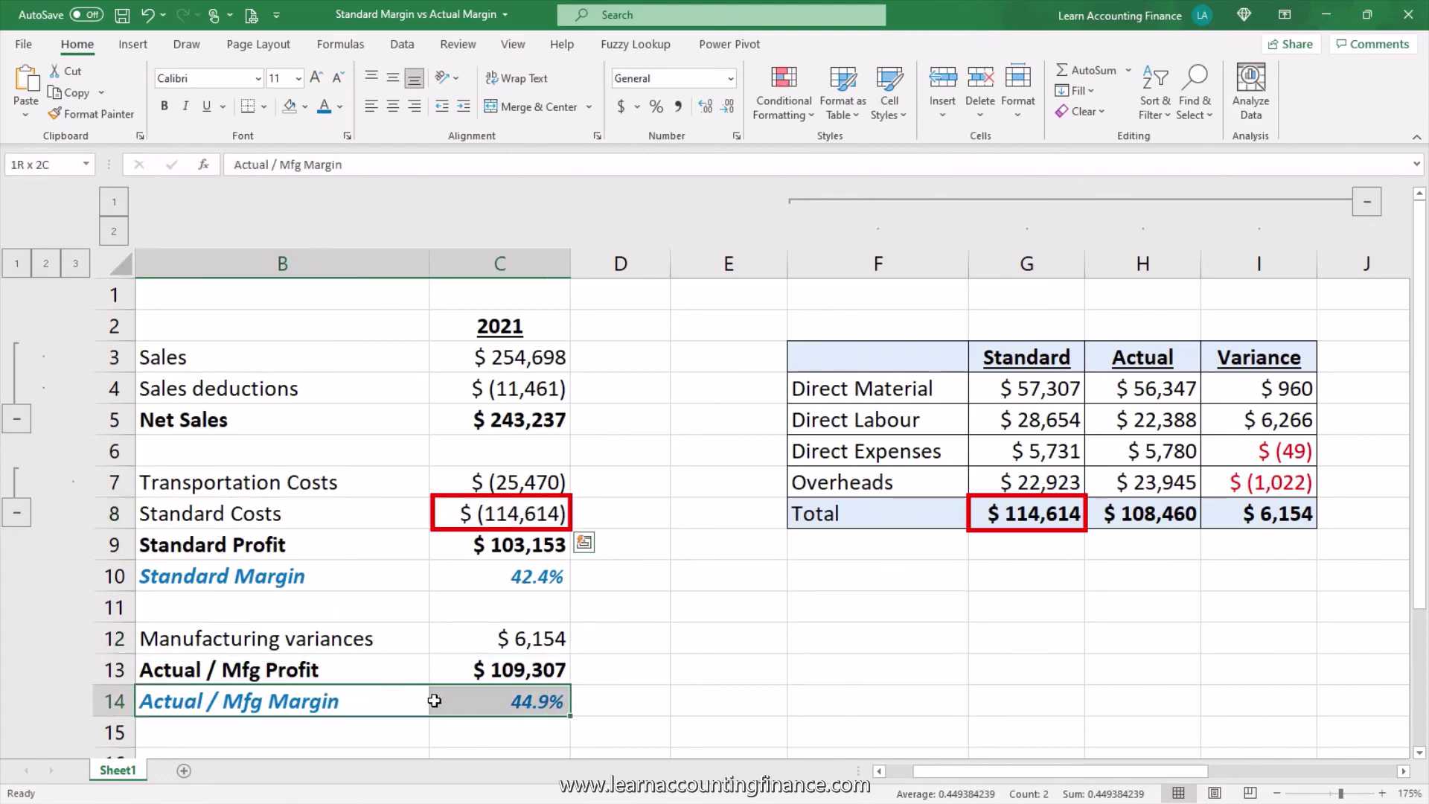
left_click_drag(316, 641, 490, 644)
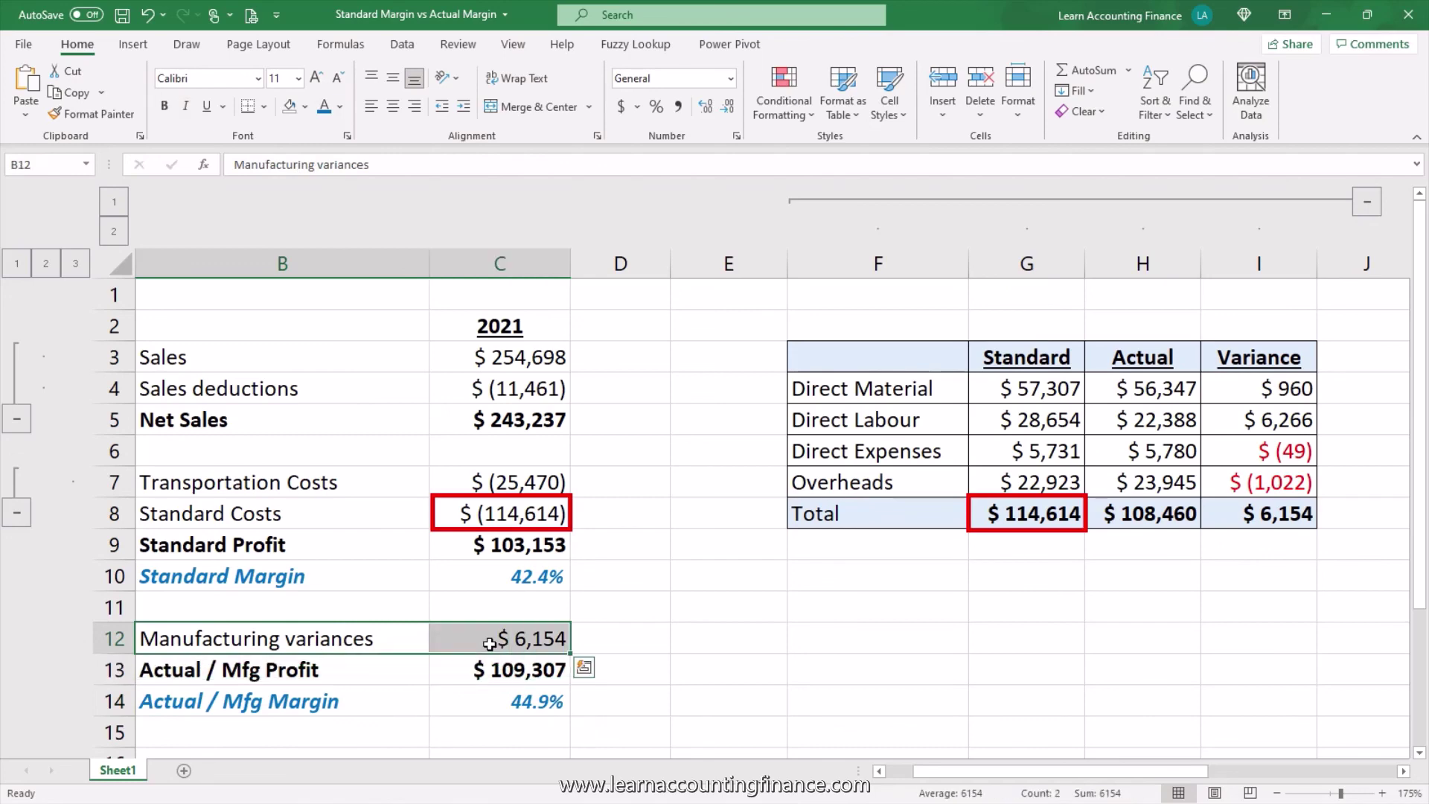